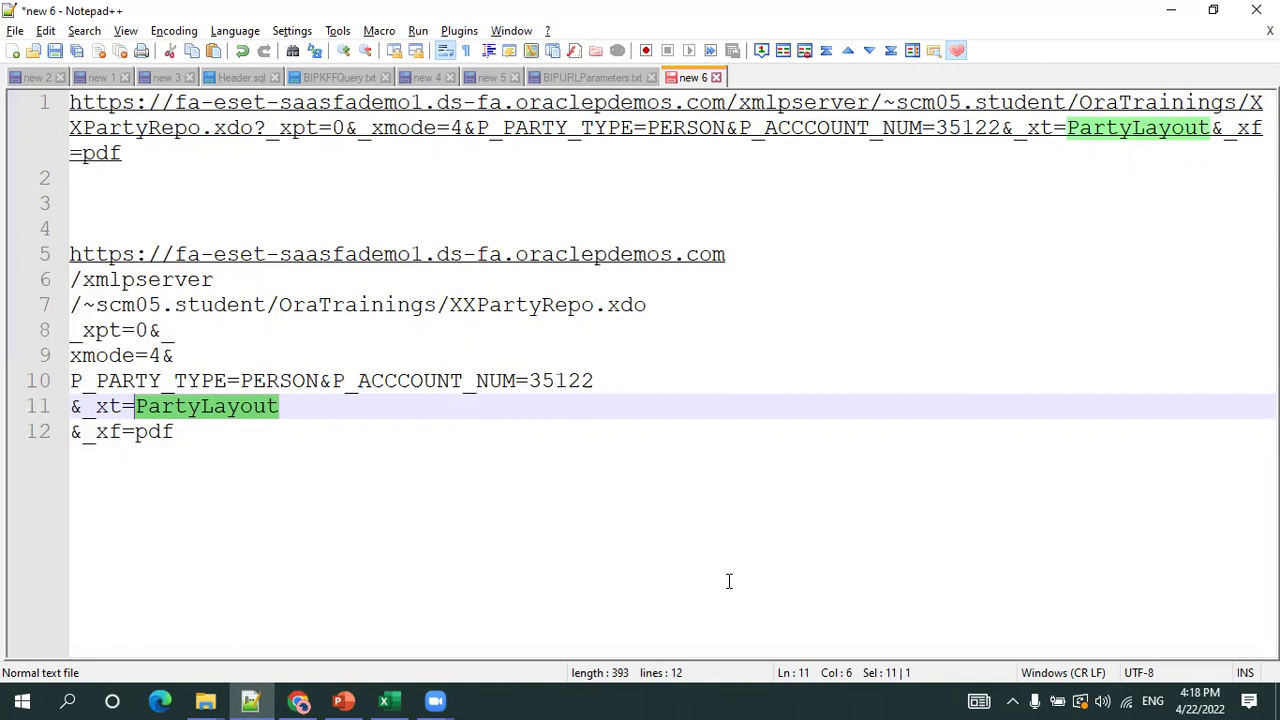
Check the pdf value on notes line 12 against the slide's _xf output format list.
{"action": "key", "text": "Down"}
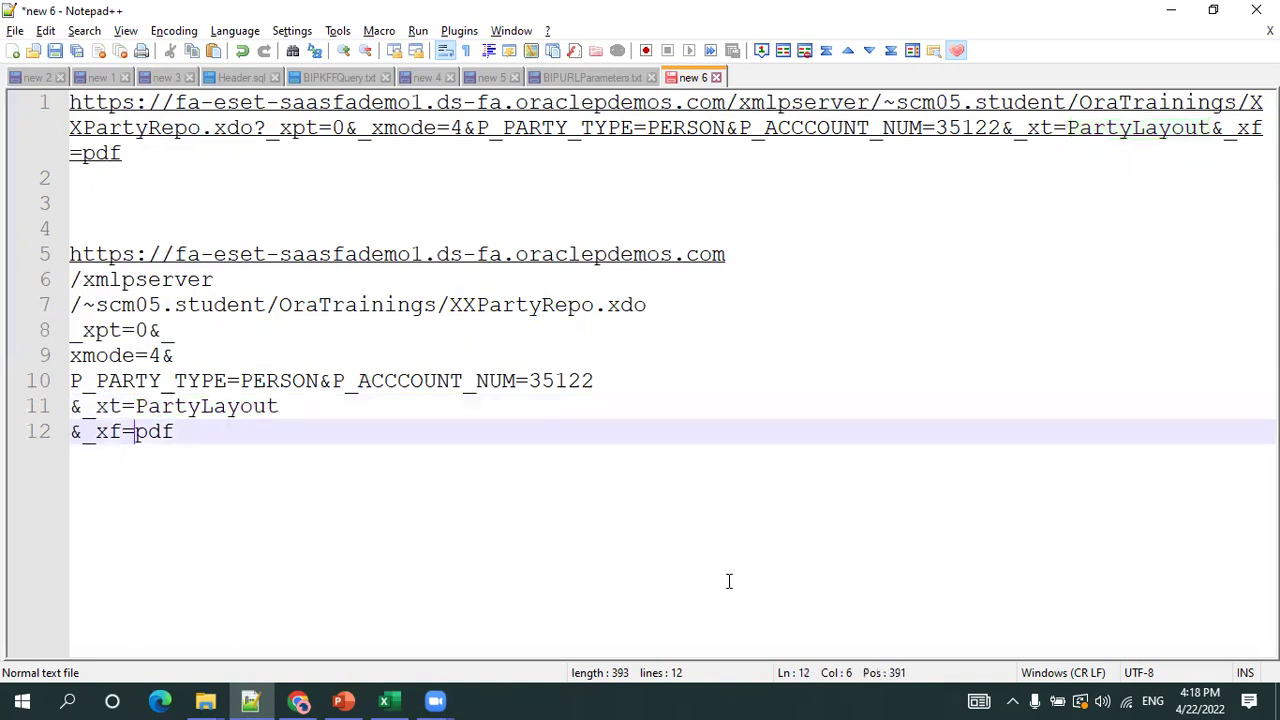
{"action": "key", "text": "End"}
{"action": "key", "text": "alt+Tab"}
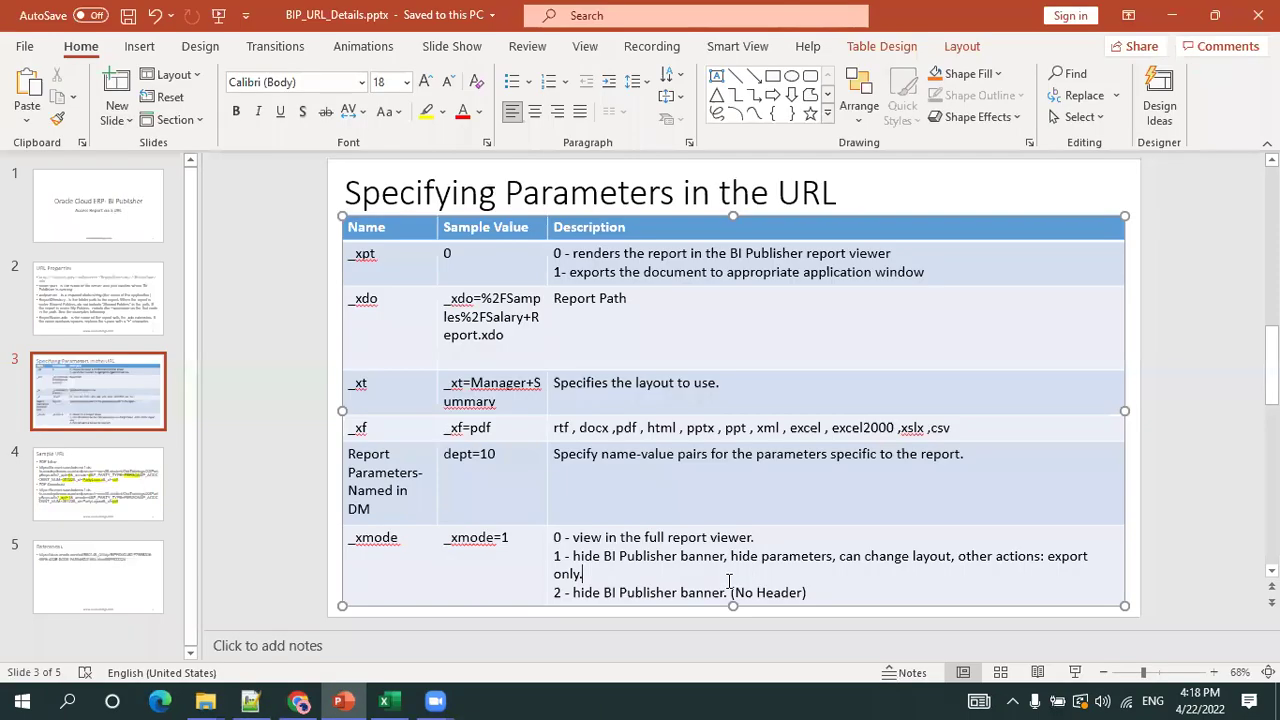
{"action": "left_click", "coordinate": [955, 429]}
{"action": "key", "text": "alt+Tab"}
{"action": "key", "text": "shift+Left"}
{"action": "key", "text": "shift+Left"}
{"action": "key", "text": "shift+Left"}
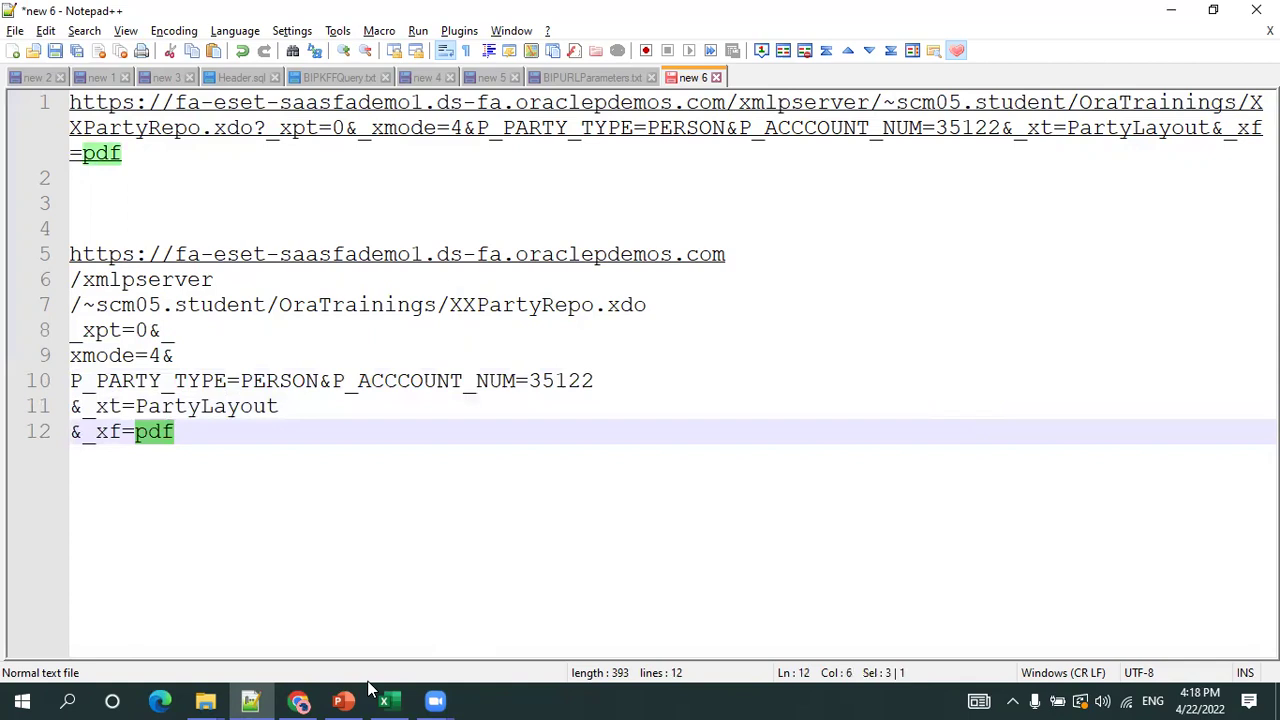
{"action": "left_click", "coordinate": [292, 700]}
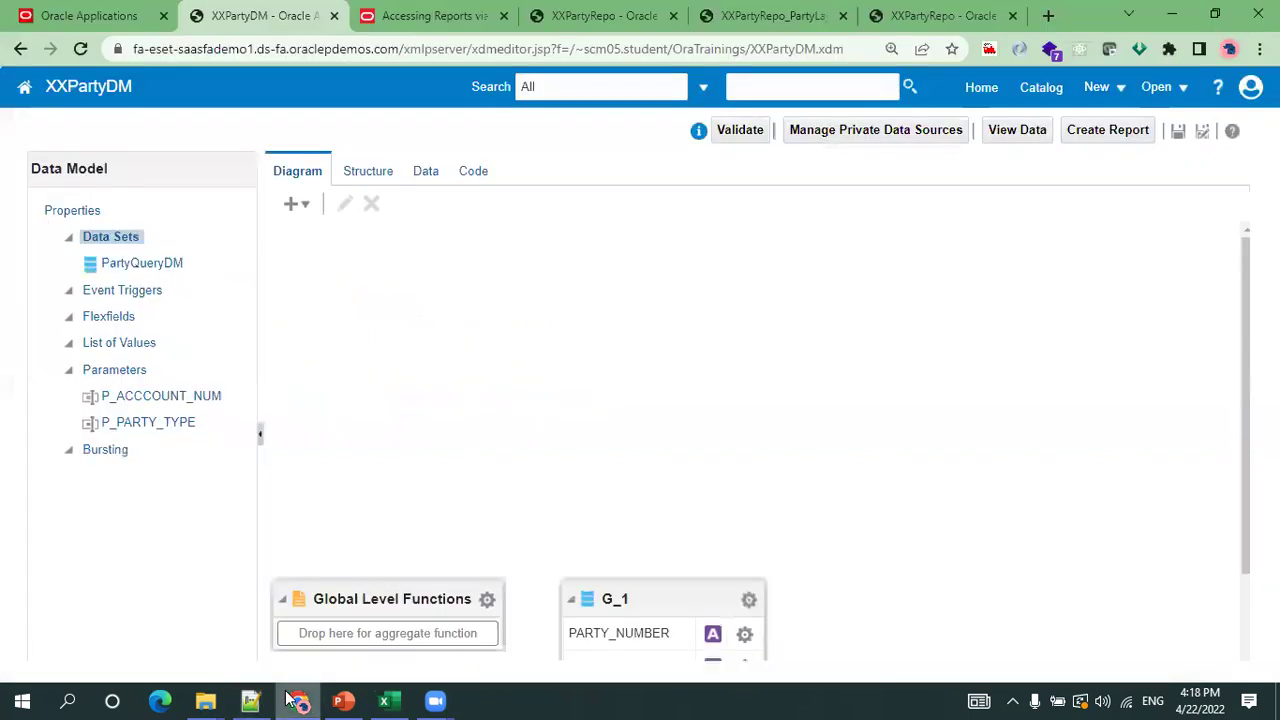
Rerun the XXPartyRepo report with the URL format changed from pdf to &_xf=XLSX.
{"action": "left_click", "coordinate": [435, 30]}
{"action": "key", "text": "ctrl+Tab"}
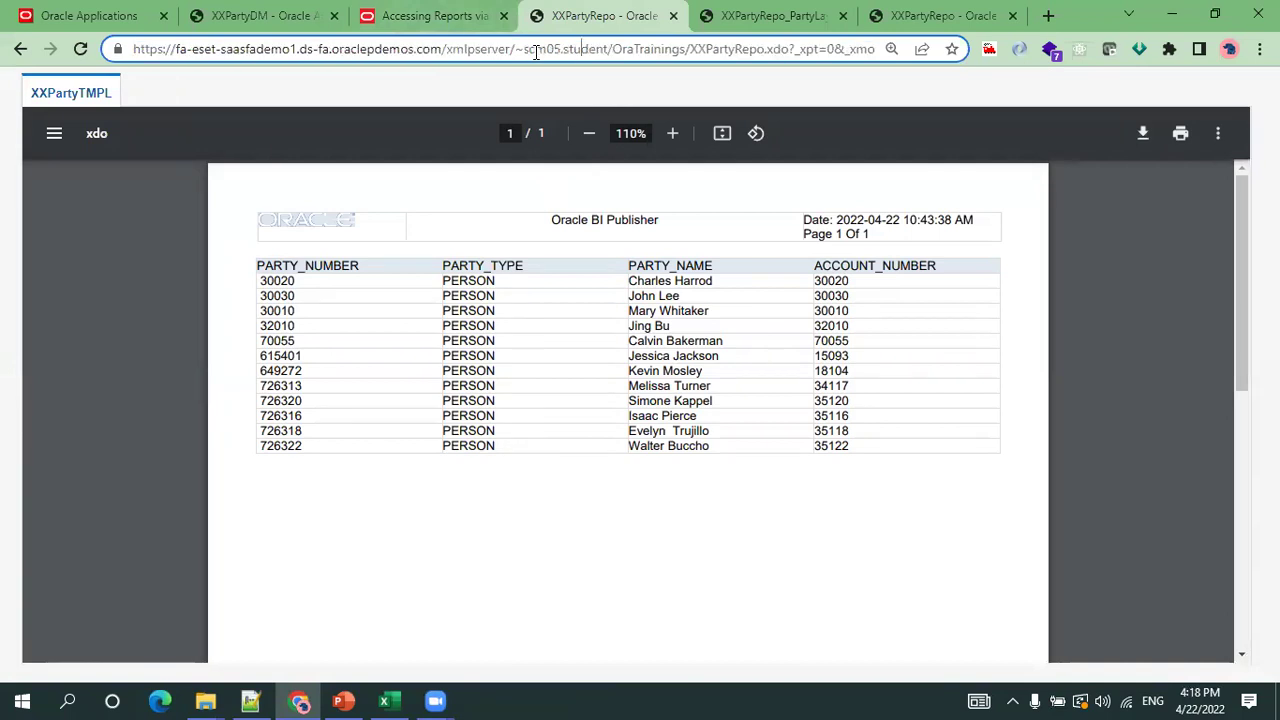
{"action": "key", "text": "ctrl+l"}
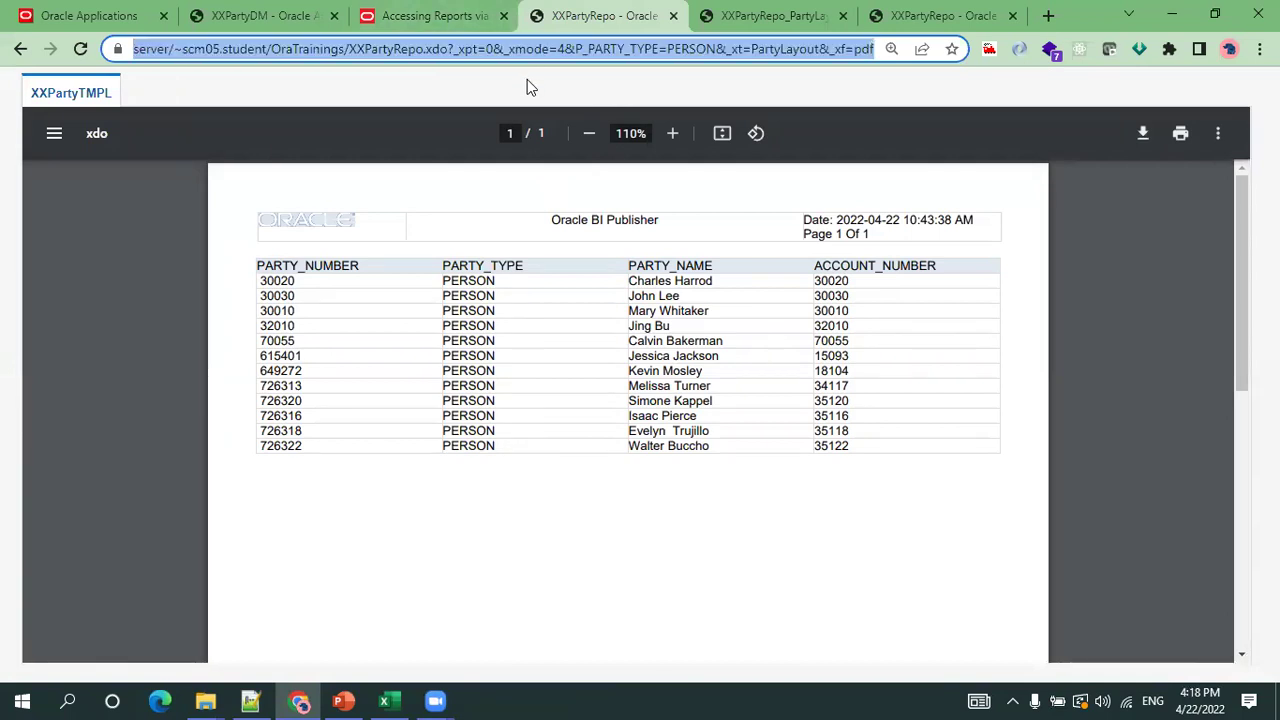
{"action": "key", "text": "End"}
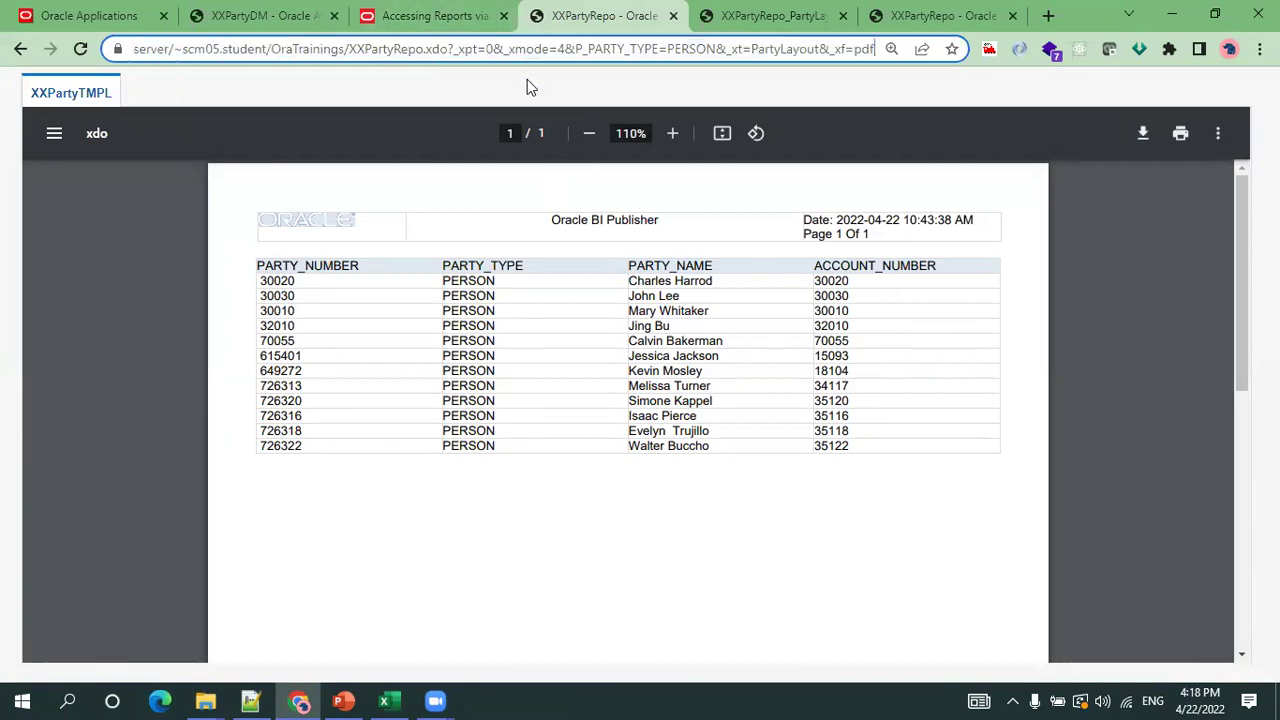
{"action": "key", "text": "shift+End"}
{"action": "type", "text": "XLSX"}
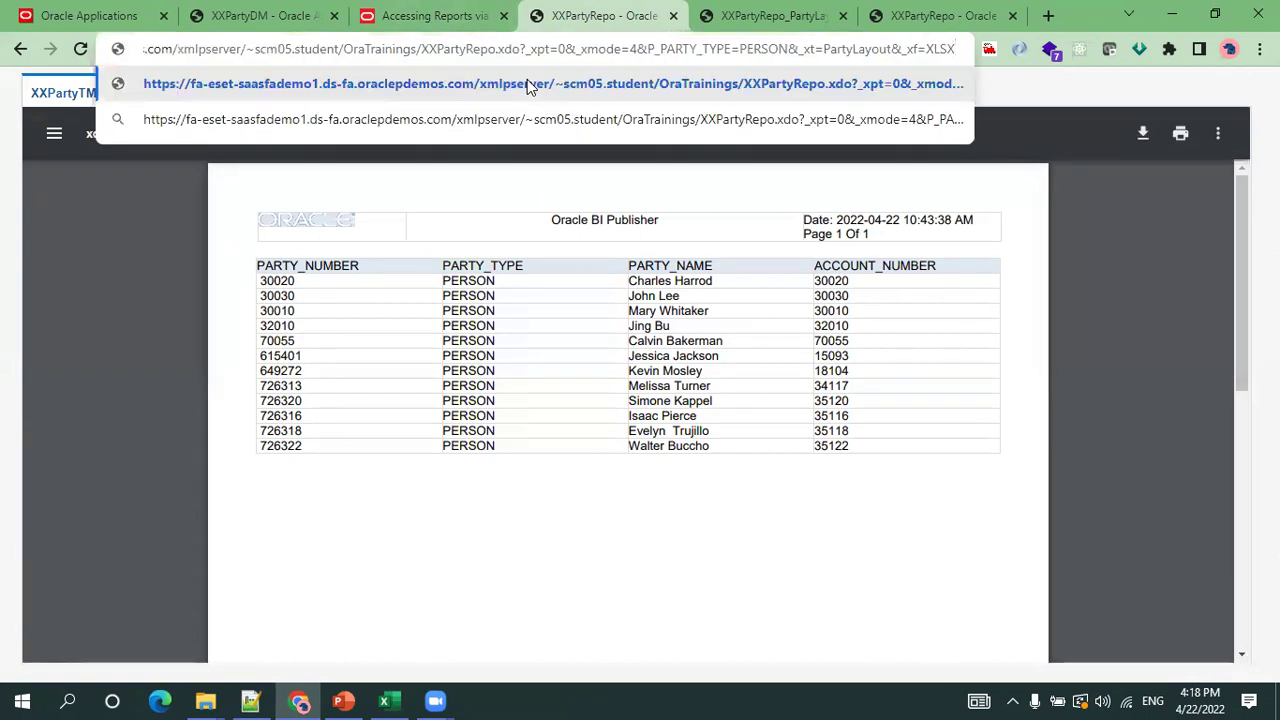
{"action": "key", "text": "Return"}
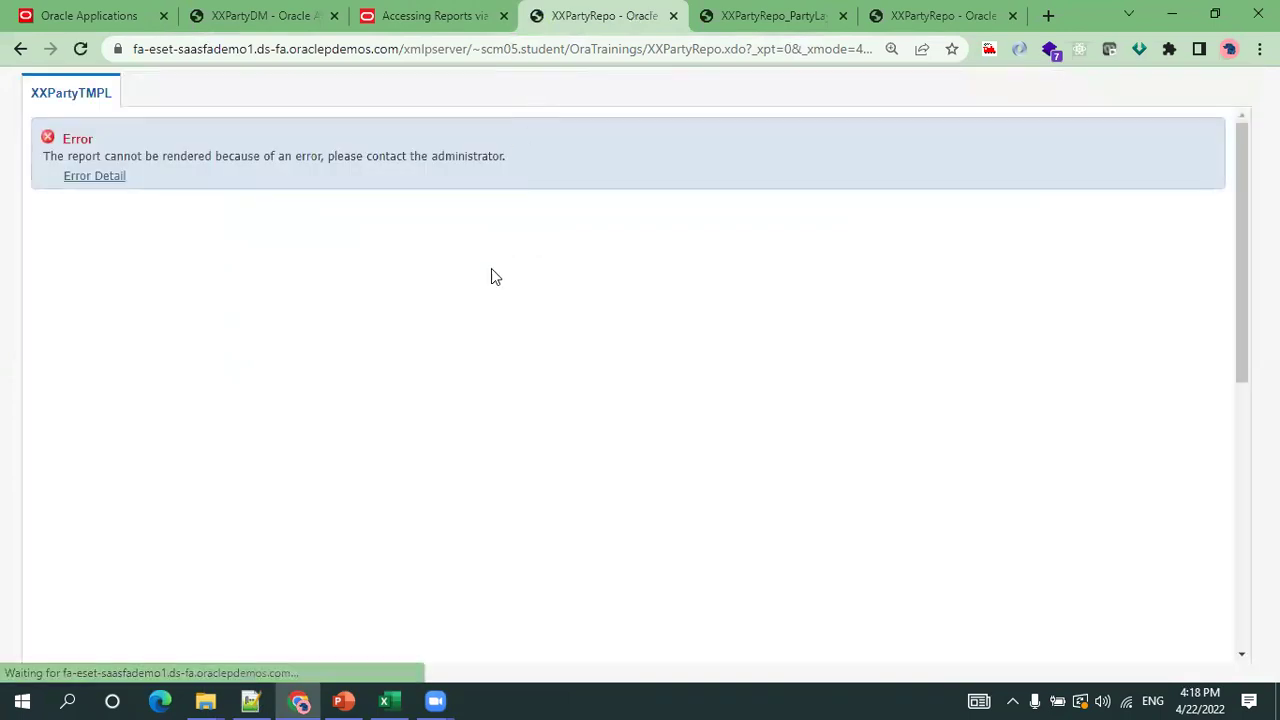
Correct the URL's _xf value to lowercase xlsx and reload the report.
{"action": "left_click", "coordinate": [465, 50]}
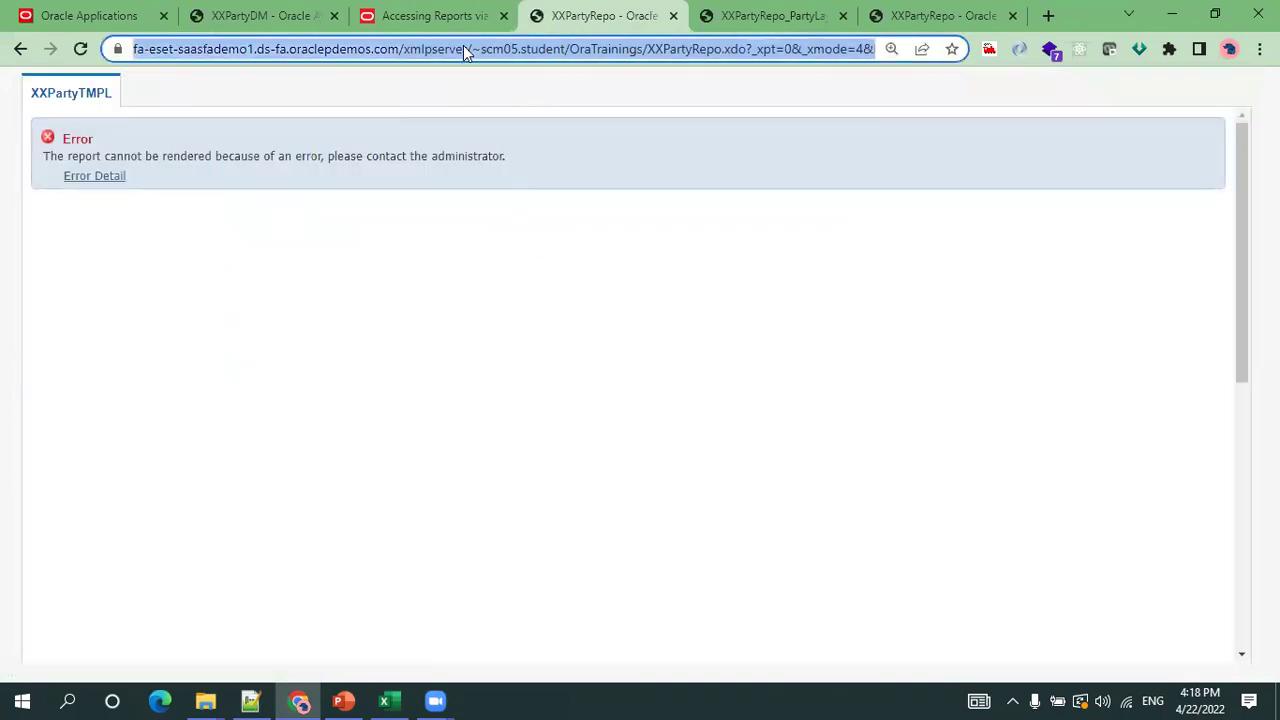
{"action": "key", "text": "End"}
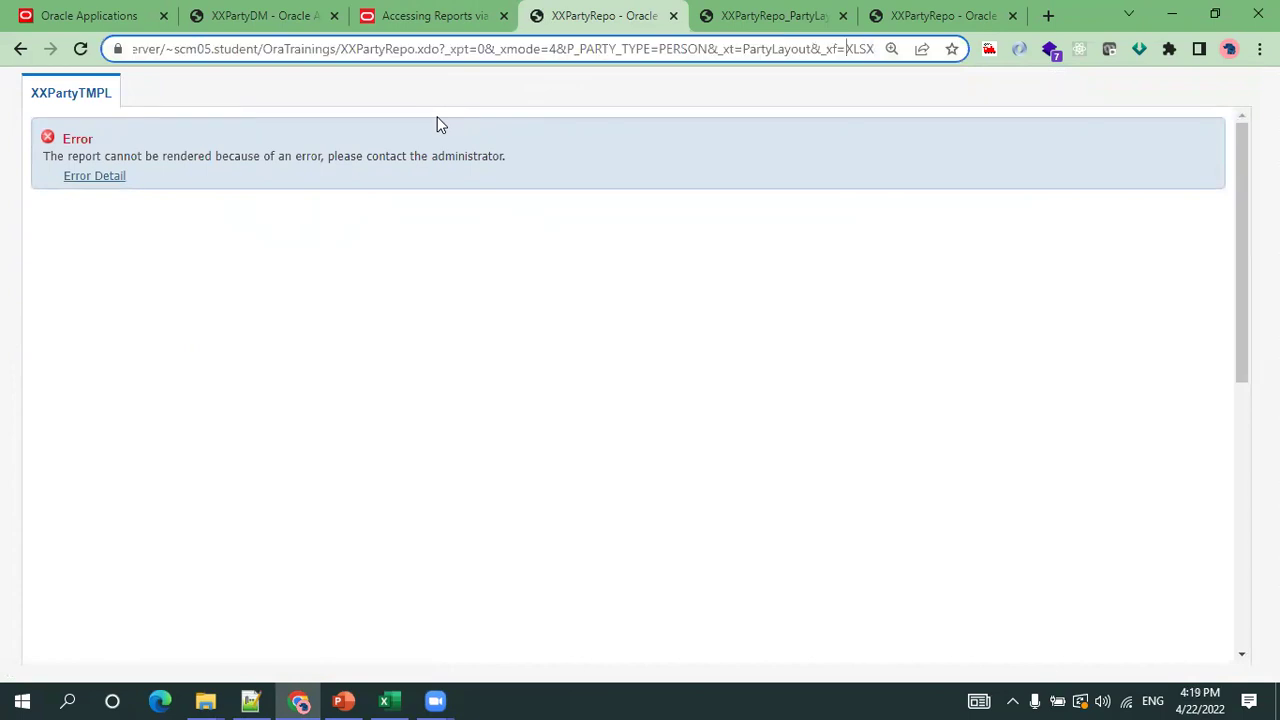
{"action": "key", "text": "BackSpace"}
{"action": "key", "text": "BackSpace"}
{"action": "key", "text": "BackSpace"}
{"action": "key", "text": "BackSpace"}
{"action": "type", "text": "docx"}
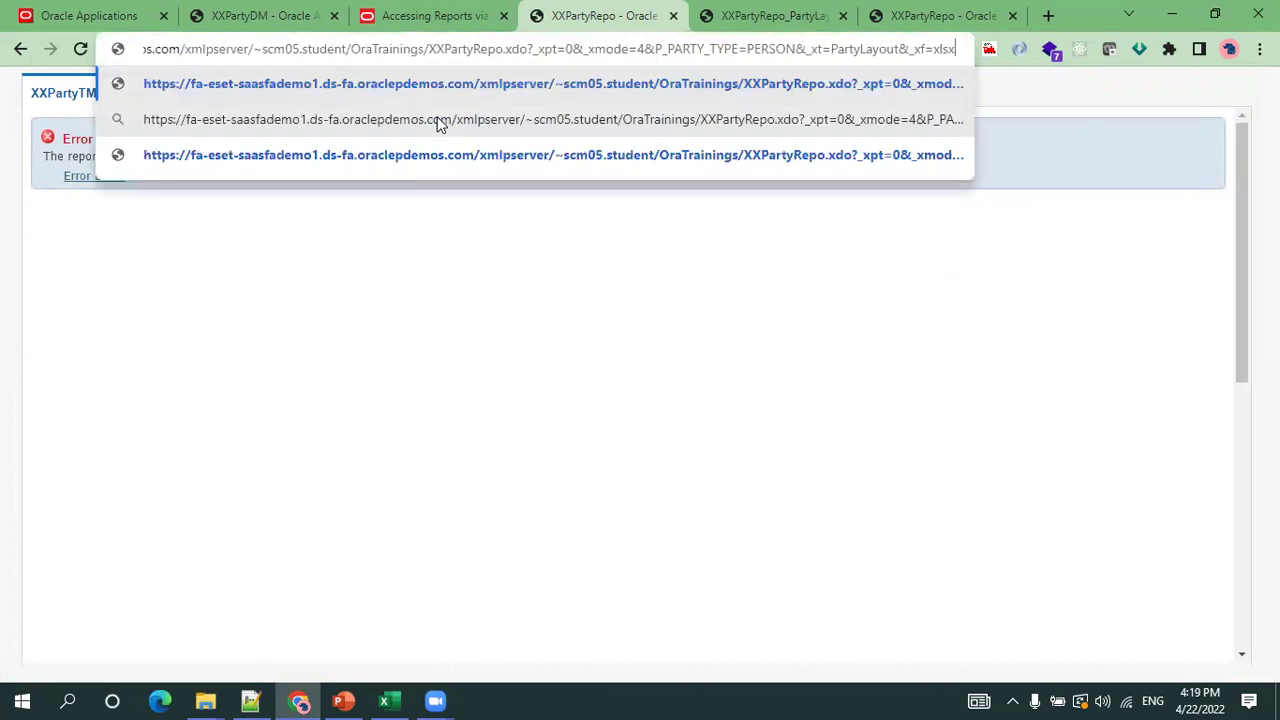
{"action": "key", "text": "Return"}
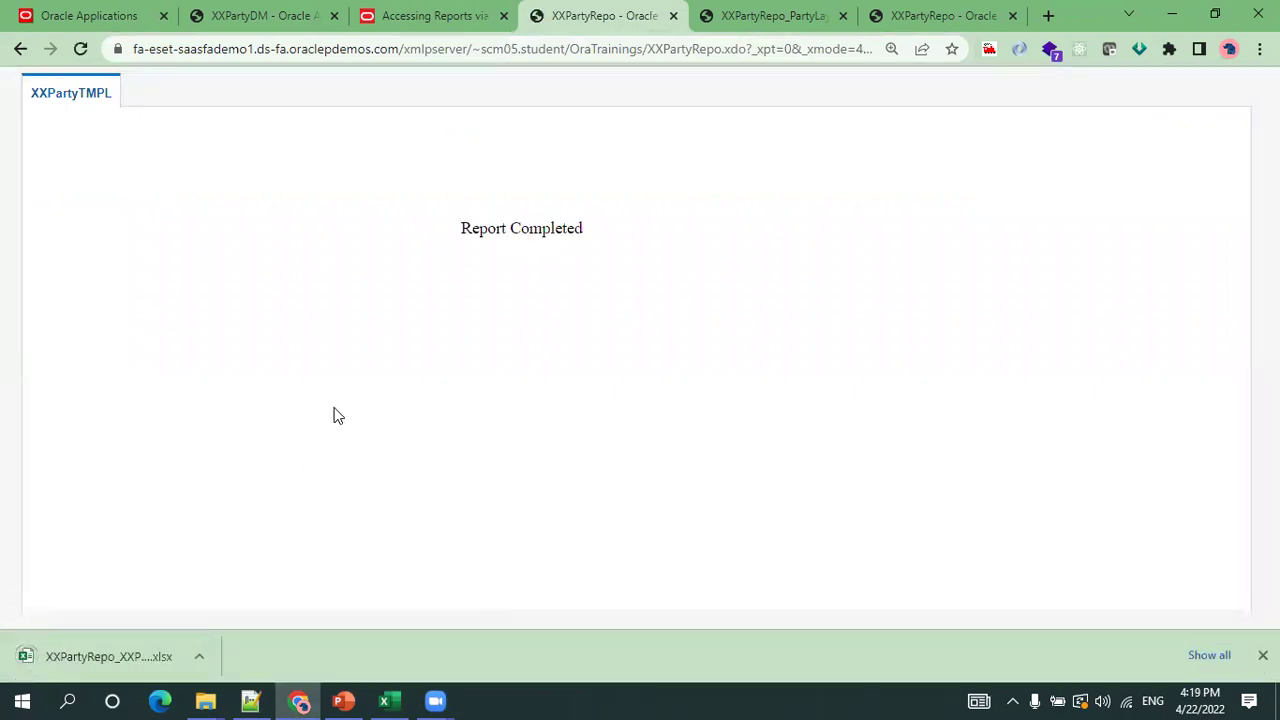
Set _xpt=1 and _xf=pdf in the report URL to export a downloaded PDF.
{"action": "left_click", "coordinate": [645, 48]}
{"action": "key", "text": "End"}
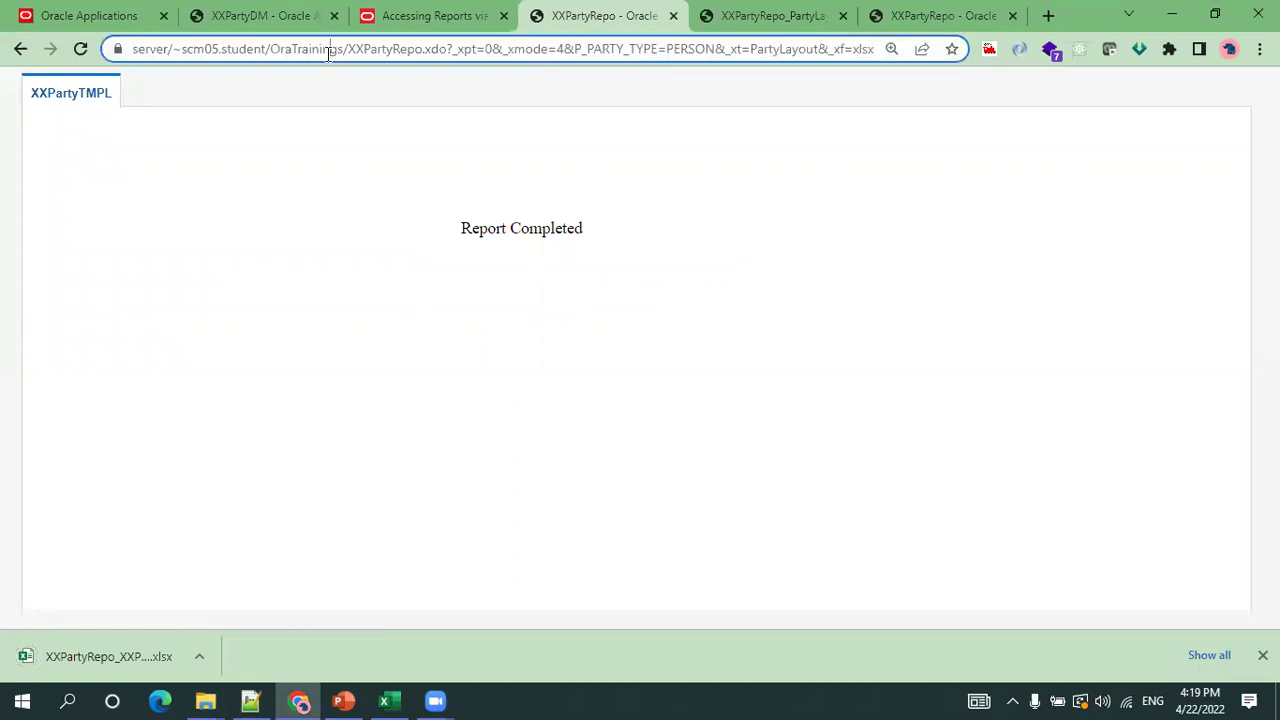
{"action": "key", "text": "Home"}
{"action": "left_click", "coordinate": [660, 49]}
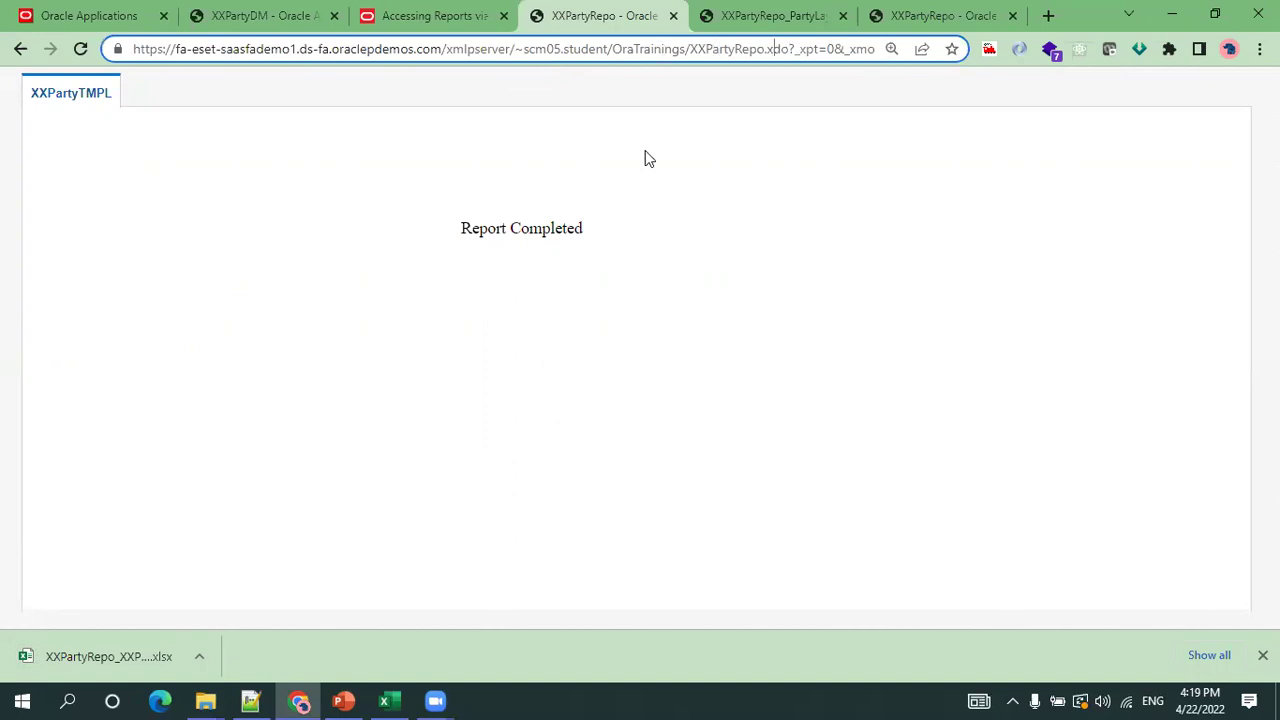
{"action": "key", "text": "Delete"}
{"action": "type", "text": "1"}
{"action": "key", "text": "End"}
{"action": "key", "text": "BackSpace"}
{"action": "key", "text": "BackSpace"}
{"action": "key", "text": "BackSpace"}
{"action": "key", "text": "BackSpace"}
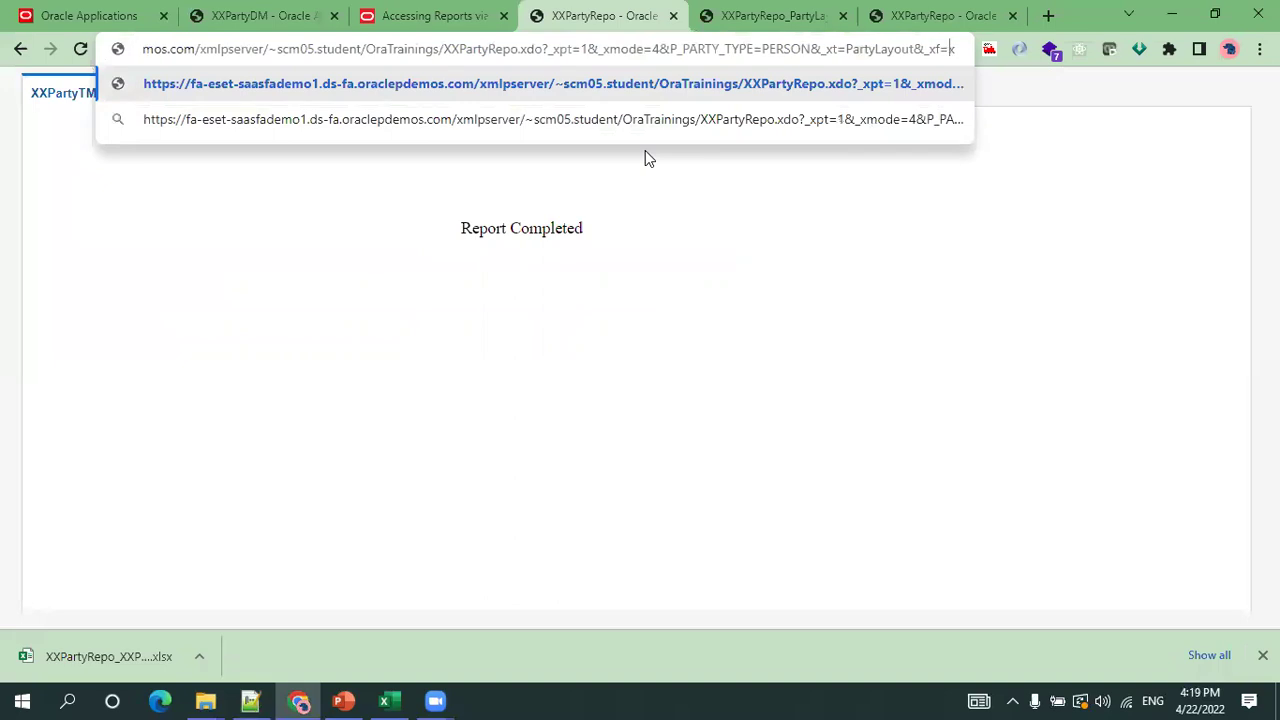
{"action": "type", "text": "pdf"}
{"action": "key", "text": "Return"}
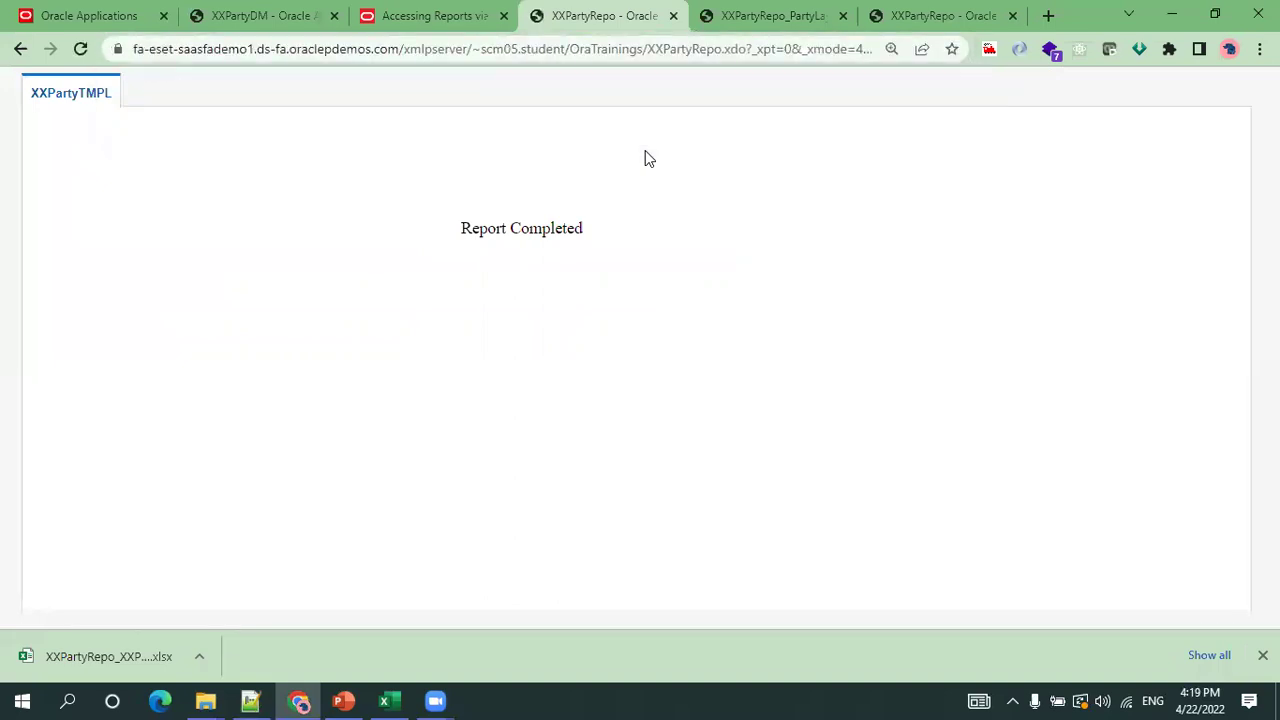
Reload the report with _xpt=1 and xlsx format to download an xlsx copy.
{"action": "left_click", "coordinate": [601, 52]}
{"action": "key", "text": "End"}
{"action": "key", "text": "Home"}
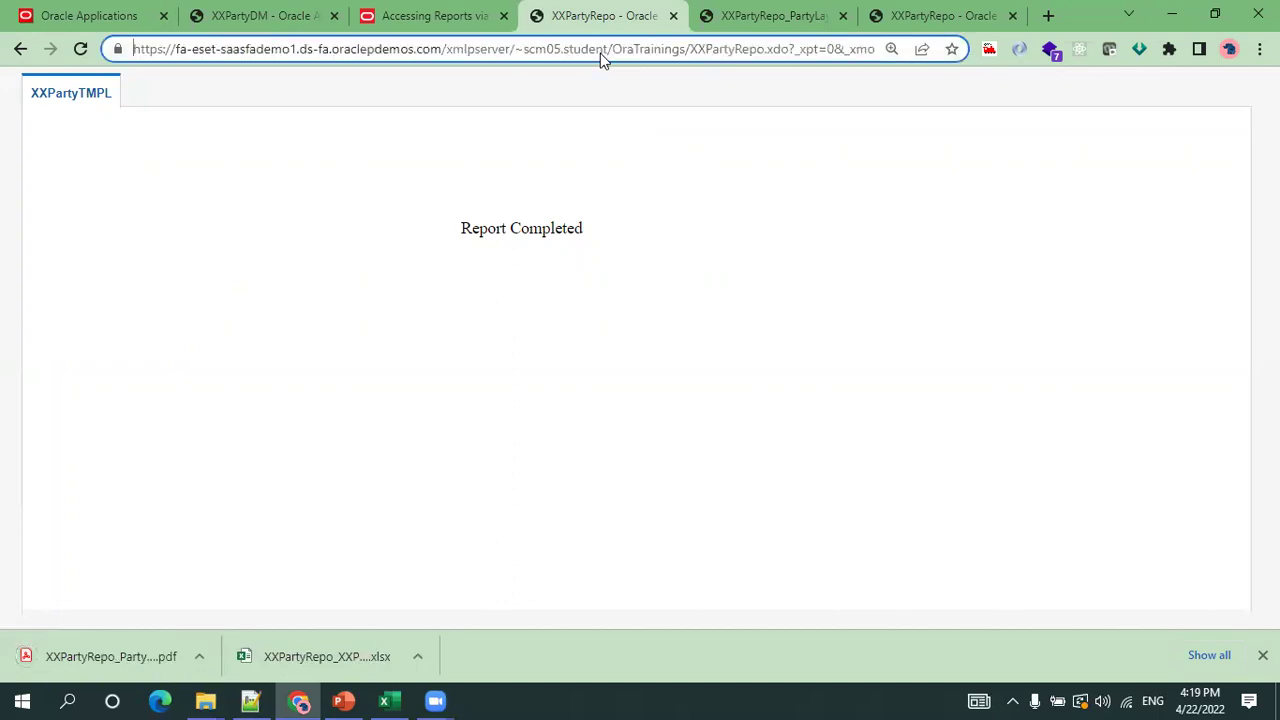
{"action": "key", "text": "Right"}
{"action": "key", "text": "Right"}
{"action": "key", "text": "Right"}
{"action": "key", "text": "Right"}
{"action": "key", "text": "Right"}
{"action": "key", "text": "Right"}
{"action": "key", "text": "Right"}
{"action": "key", "text": "Right"}
{"action": "key", "text": "Right"}
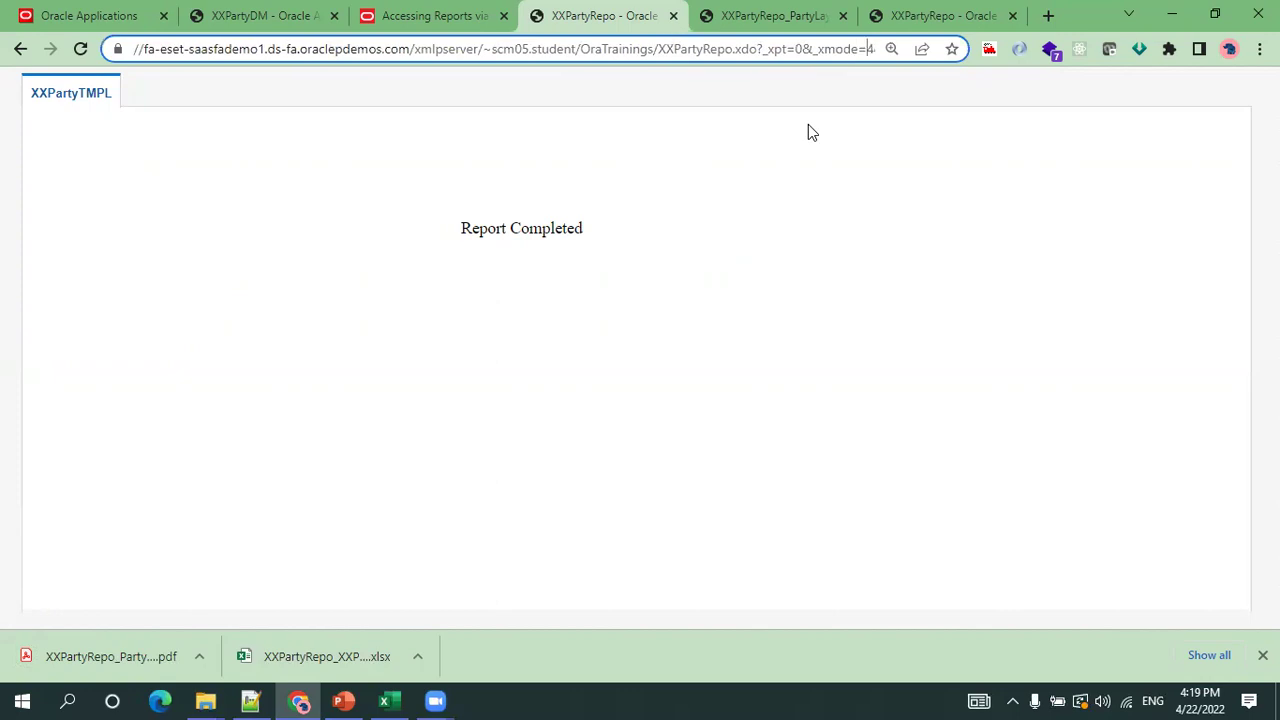
{"action": "key", "text": "Left"}
{"action": "key", "text": "Left"}
{"action": "key", "text": "Left"}
{"action": "key", "text": "Left"}
{"action": "key", "text": "Left"}
{"action": "key", "text": "Left"}
{"action": "key", "text": "Left"}
{"action": "key", "text": "Left"}
{"action": "key", "text": "BackSpace"}
{"action": "type", "text": "1"}
{"action": "key", "text": "Return"}
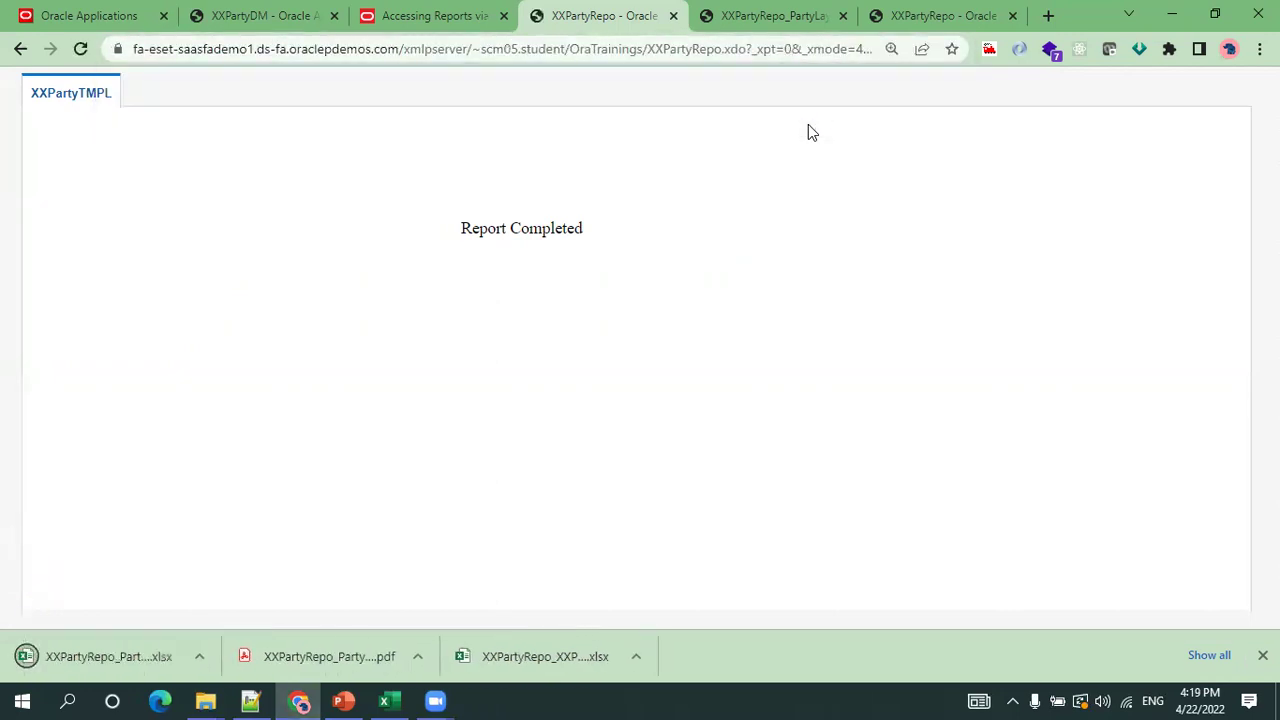
{"action": "left_click", "coordinate": [345, 700]}
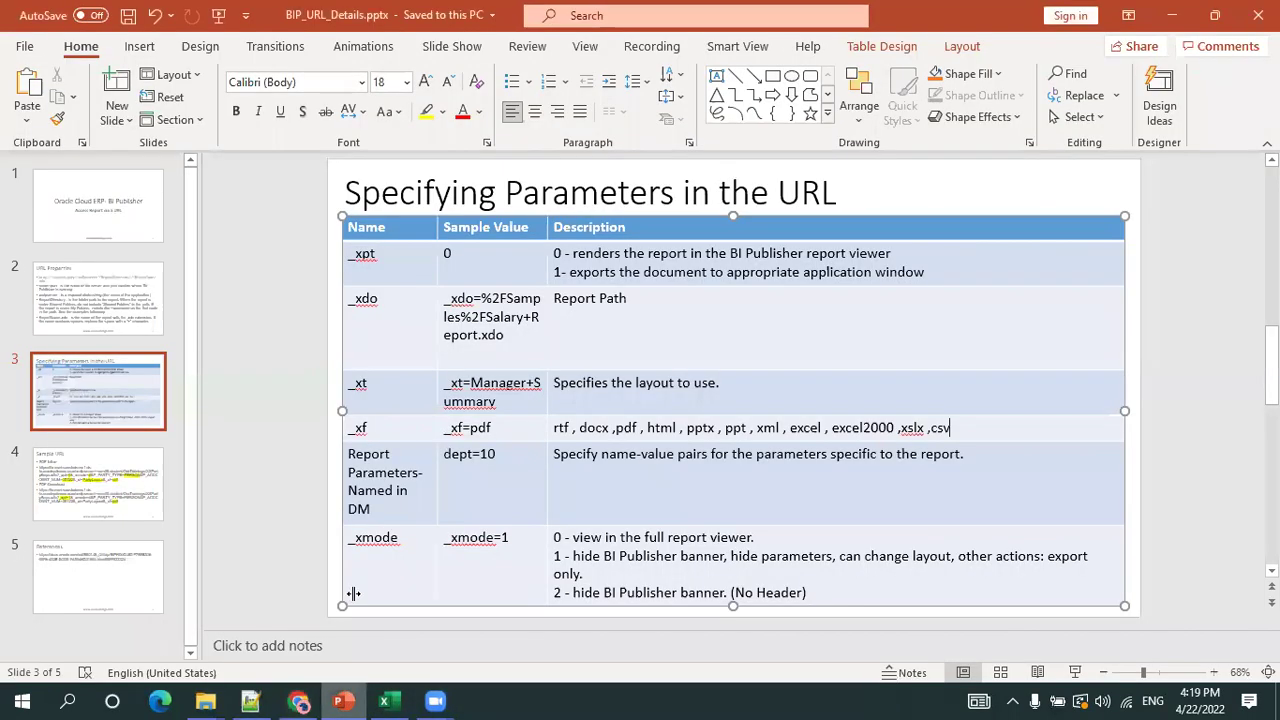
Review the slide's _xpt options, then change the URL format from xlsx to pdf and reload.
{"action": "left_click", "coordinate": [668, 268]}
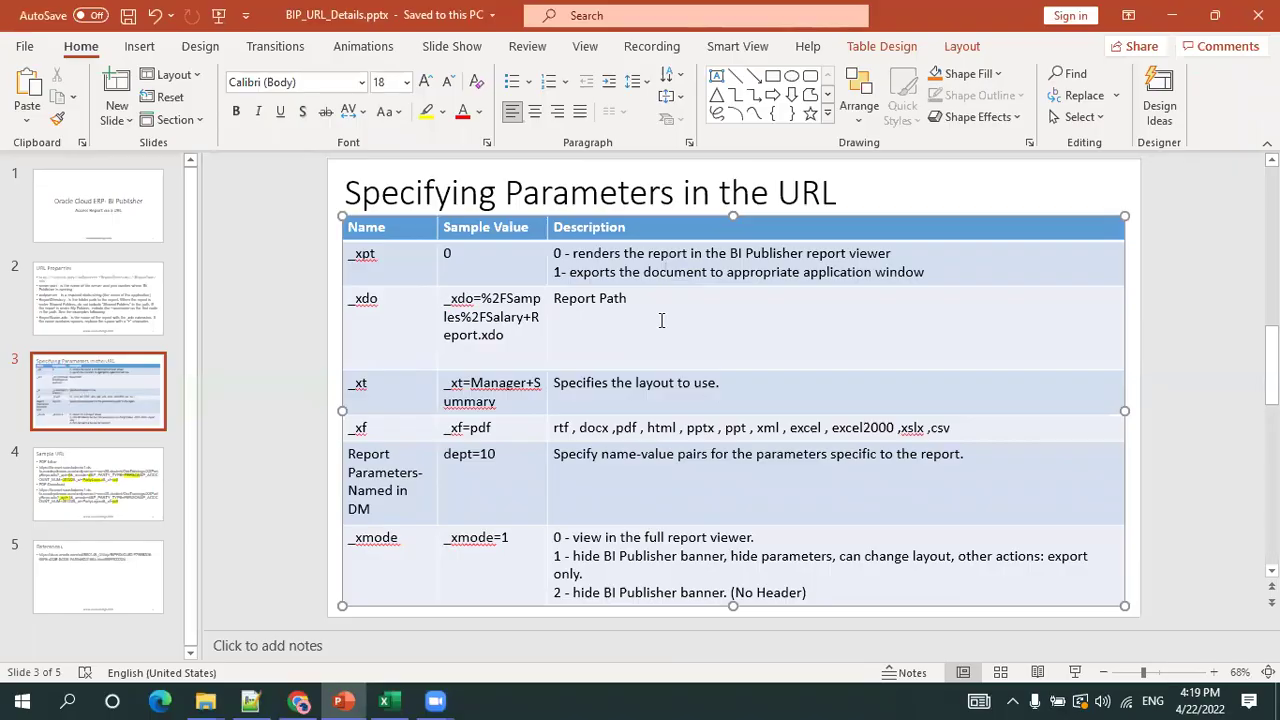
{"action": "key", "text": "alt+Tab"}
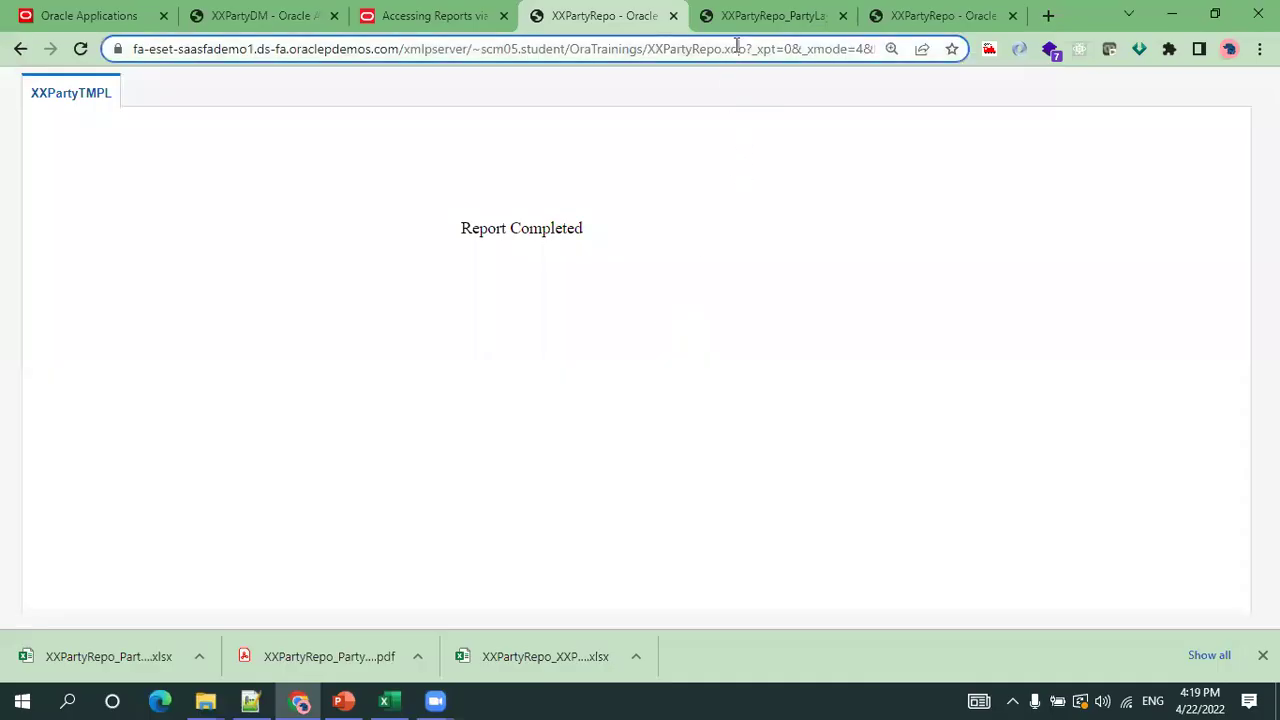
{"action": "left_click", "coordinate": [740, 48]}
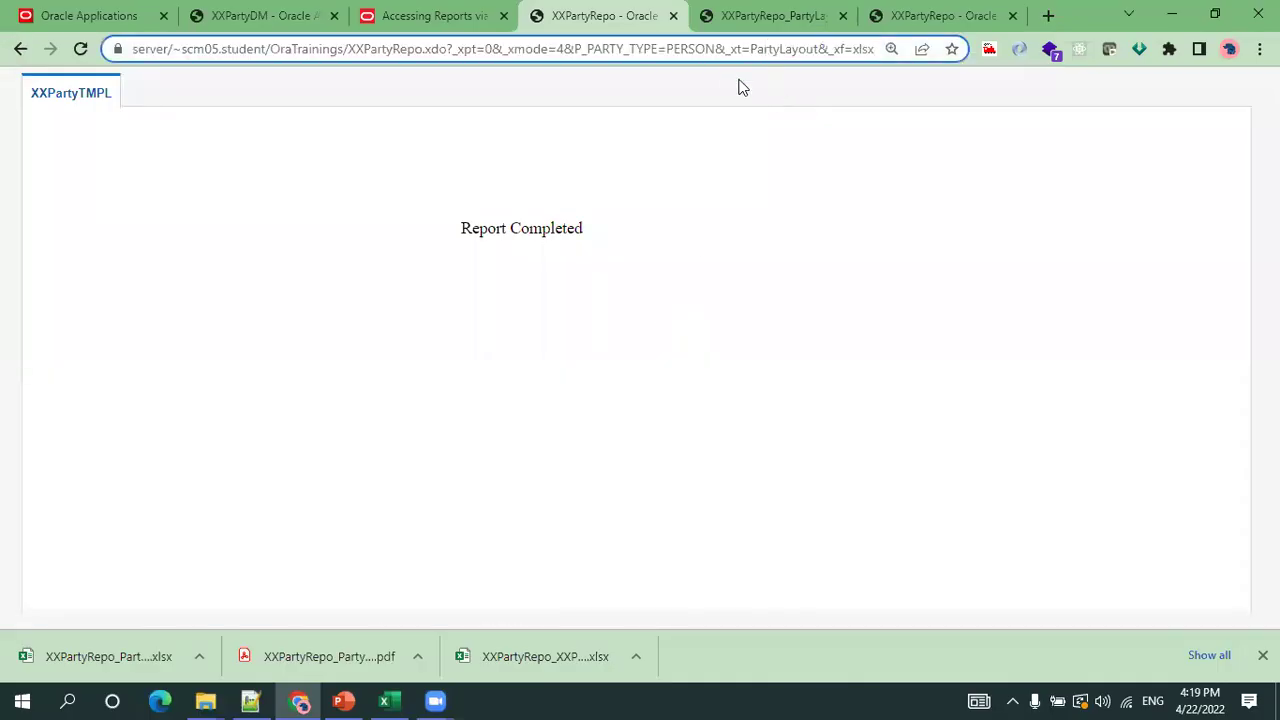
{"action": "double_click", "coordinate": [862, 49]}
{"action": "type", "text": "pdf"}
{"action": "key", "text": "Return"}
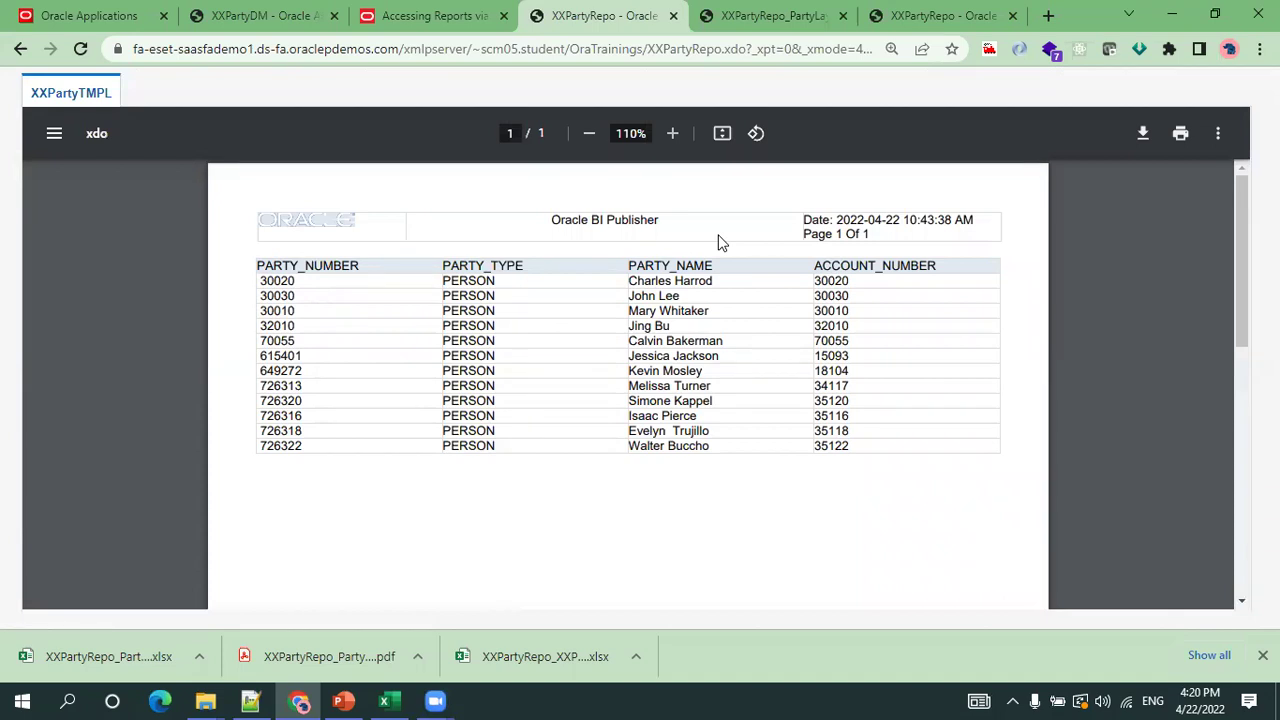
Highlight the P_PARTY_TYPE parameter on line 10 of the URL notes.
{"action": "left_click", "coordinate": [250, 700]}
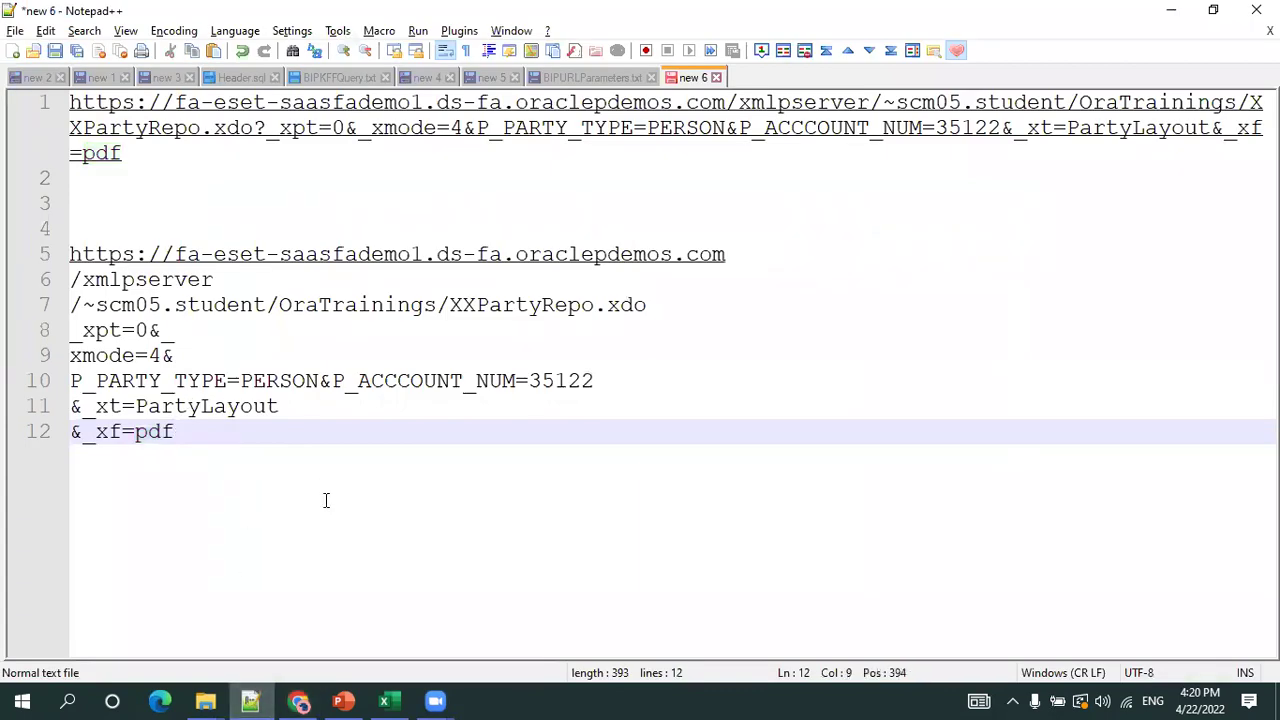
{"action": "left_click", "coordinate": [228, 405]}
{"action": "double_click", "coordinate": [143, 380]}
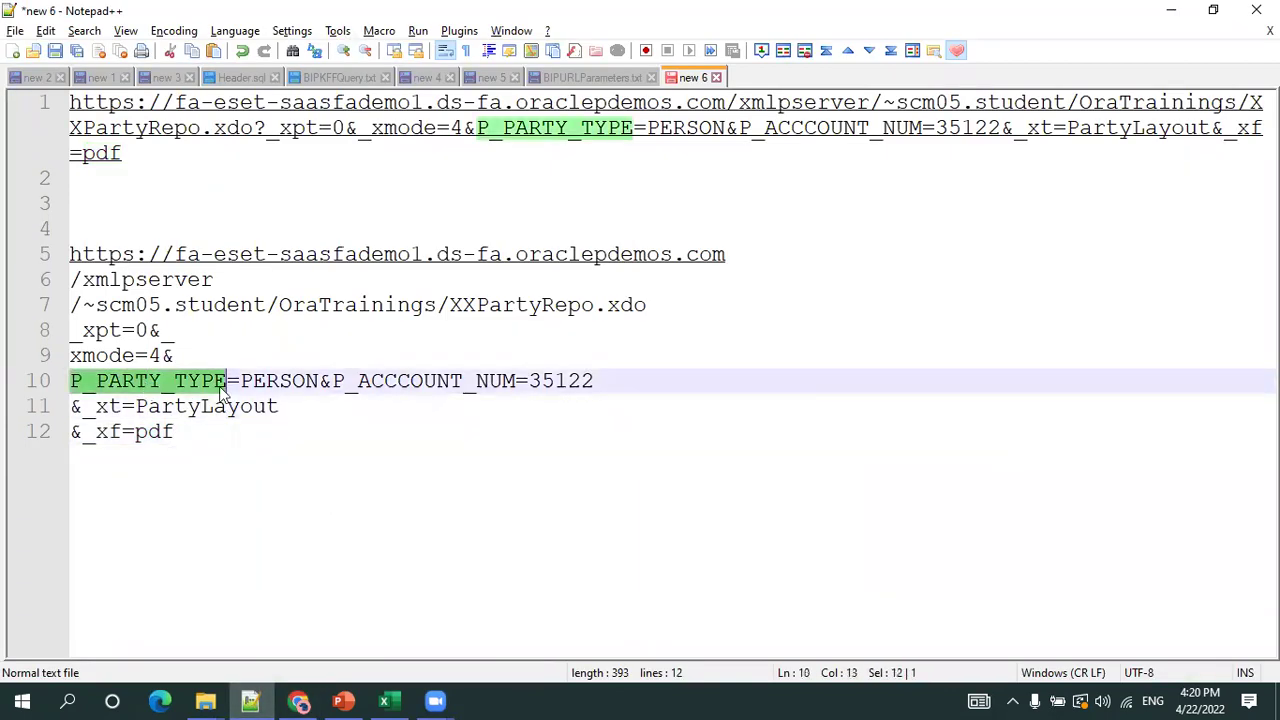
{"action": "left_click", "coordinate": [243, 380]}
{"action": "key", "text": "Up"}
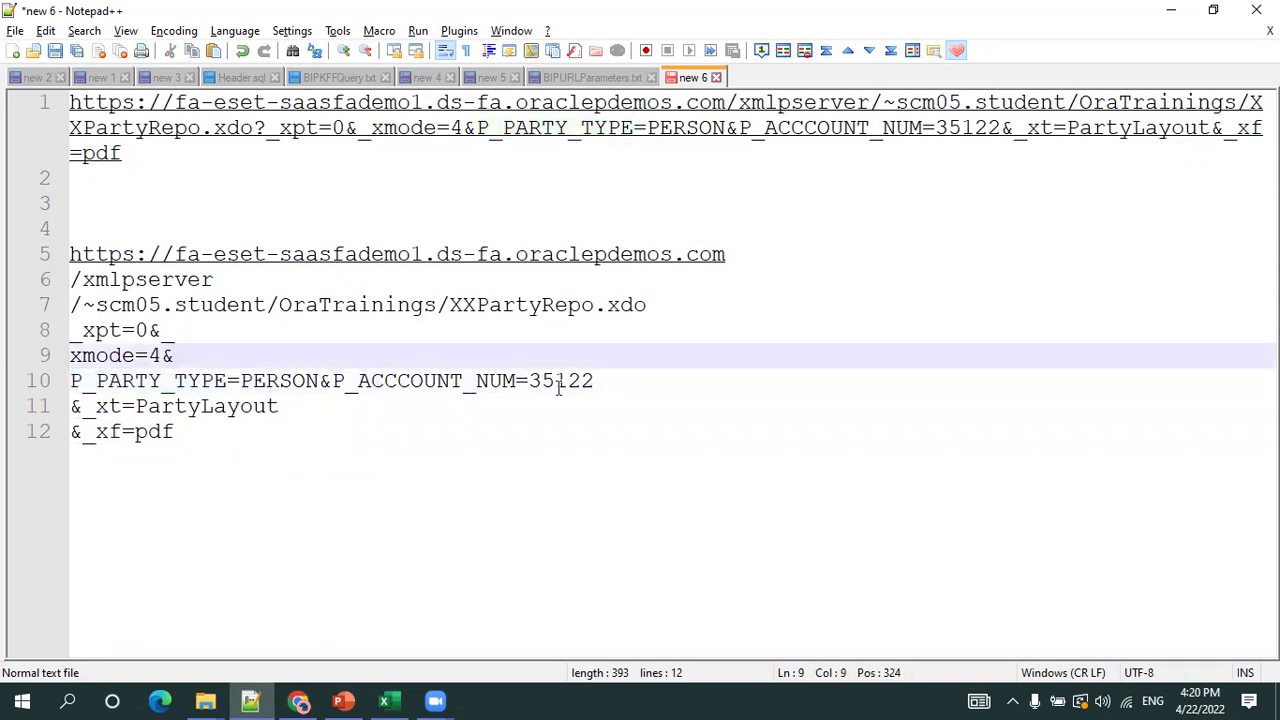
{"action": "key", "text": "alt+Tab"}
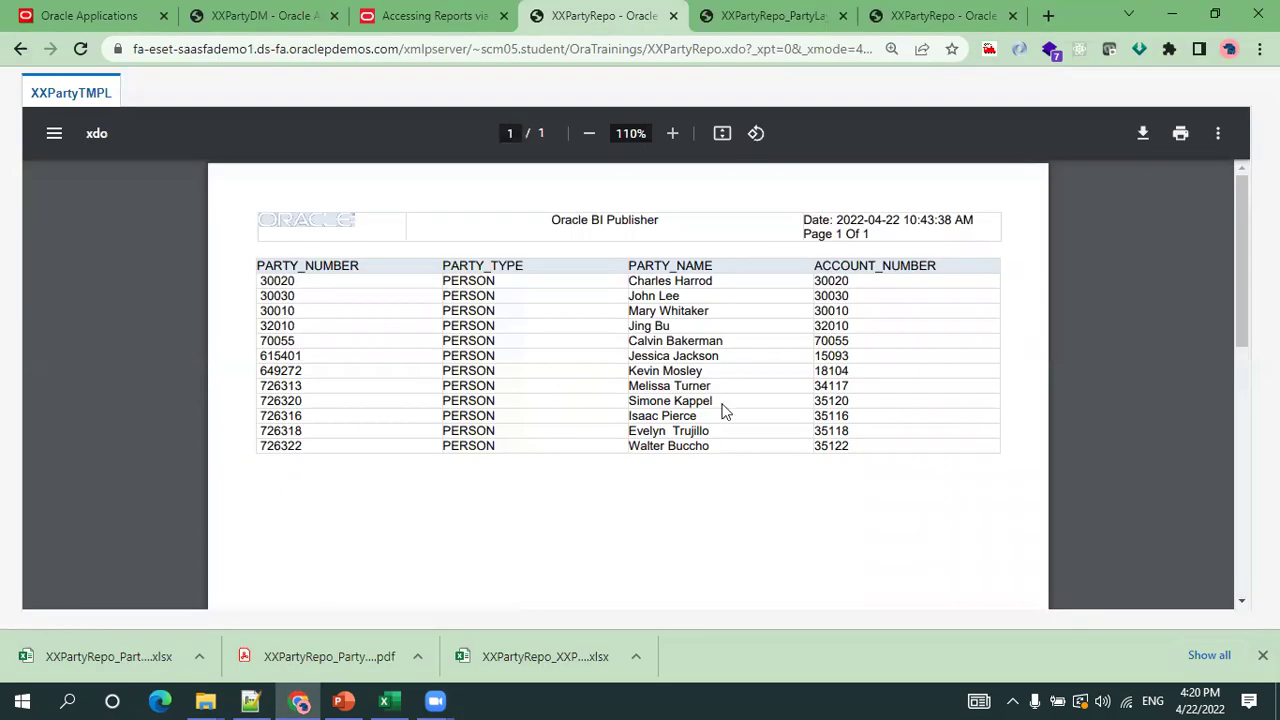
Go from the XXPartyDM page to the report catalog.
{"action": "left_click", "coordinate": [401, 16]}
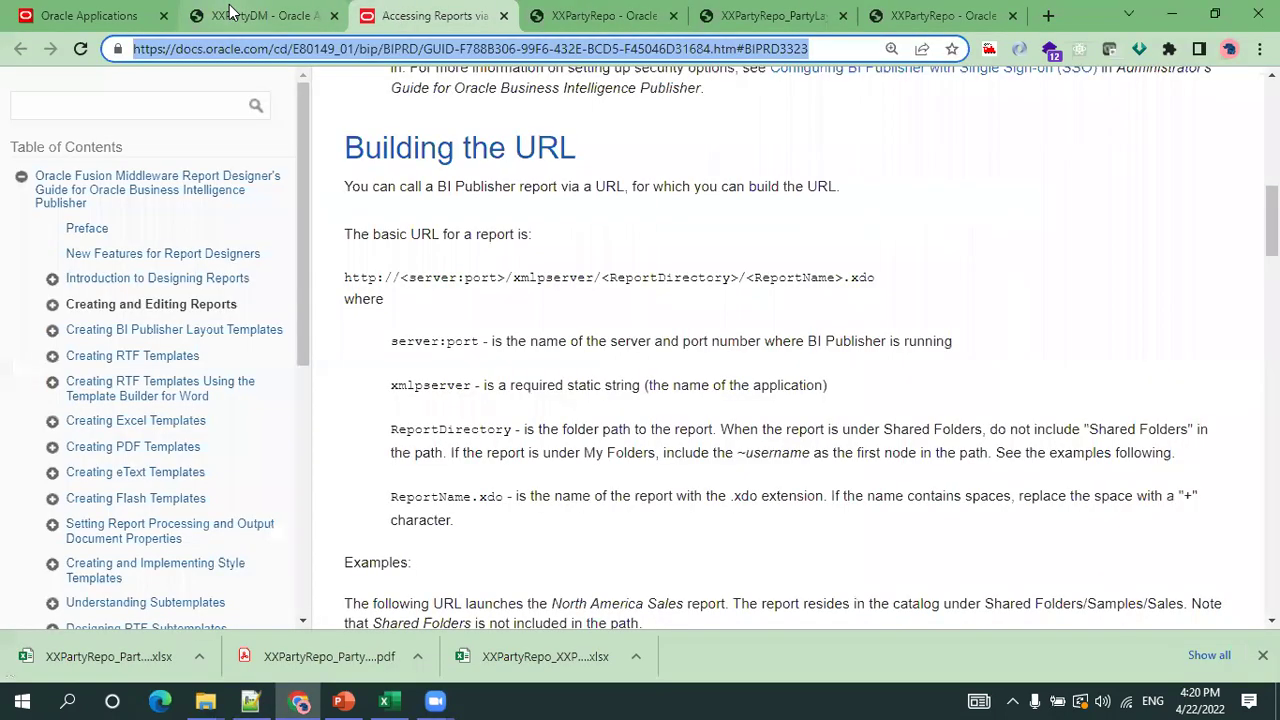
{"action": "left_click", "coordinate": [233, 14]}
{"action": "left_click", "coordinate": [1032, 90]}
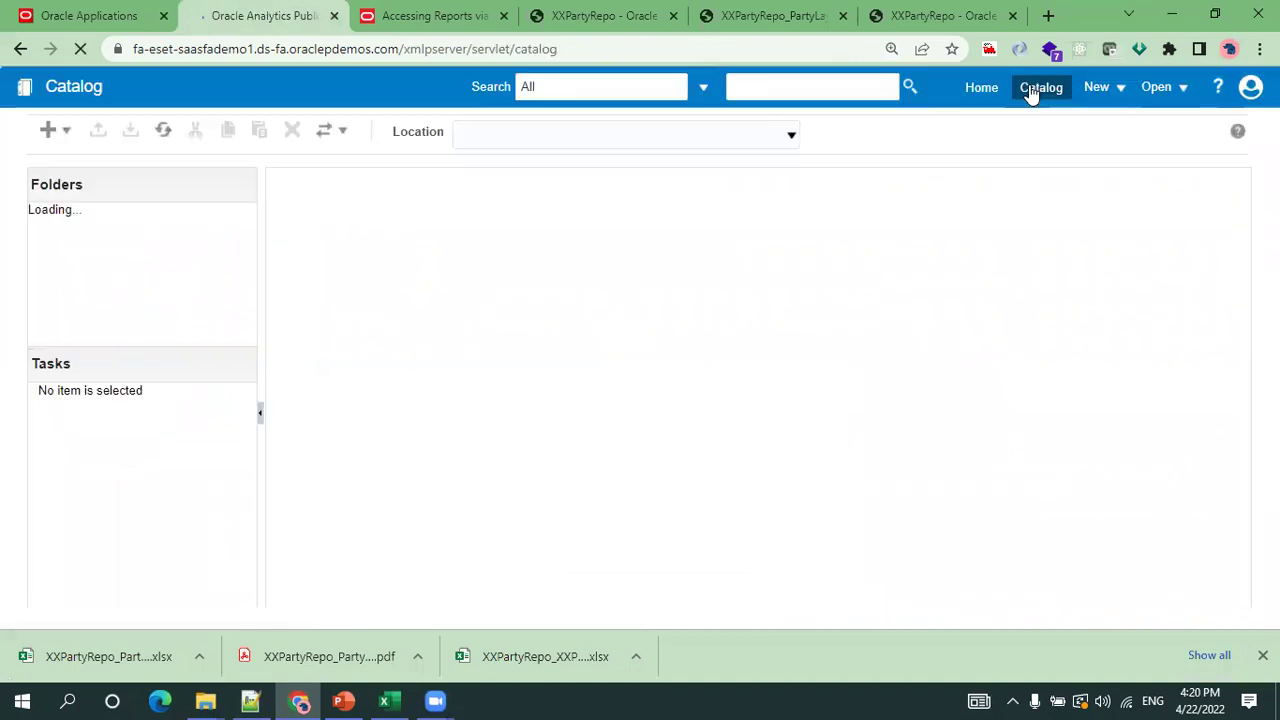
Select the split base URL lines 5–7 in the Notepad++ notes.
{"action": "left_click", "coordinate": [250, 700]}
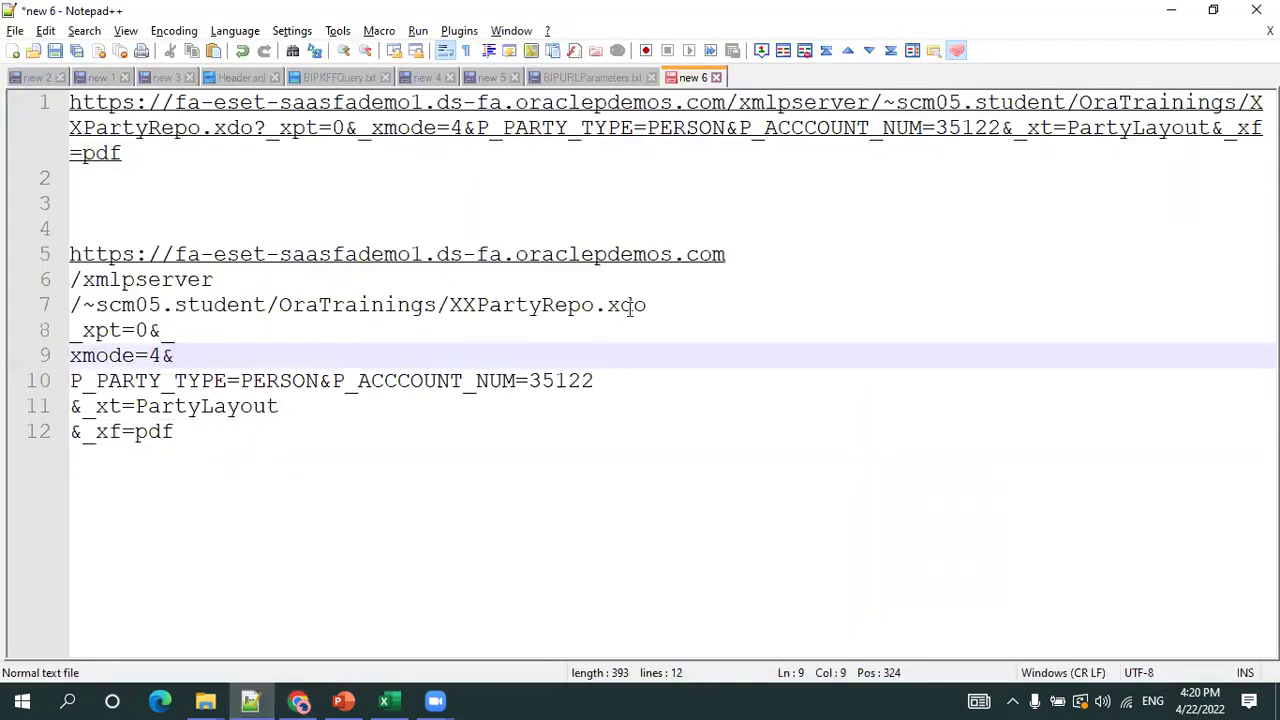
{"action": "left_click_drag", "start_coordinate": [653, 303], "coordinate": [45, 260]}
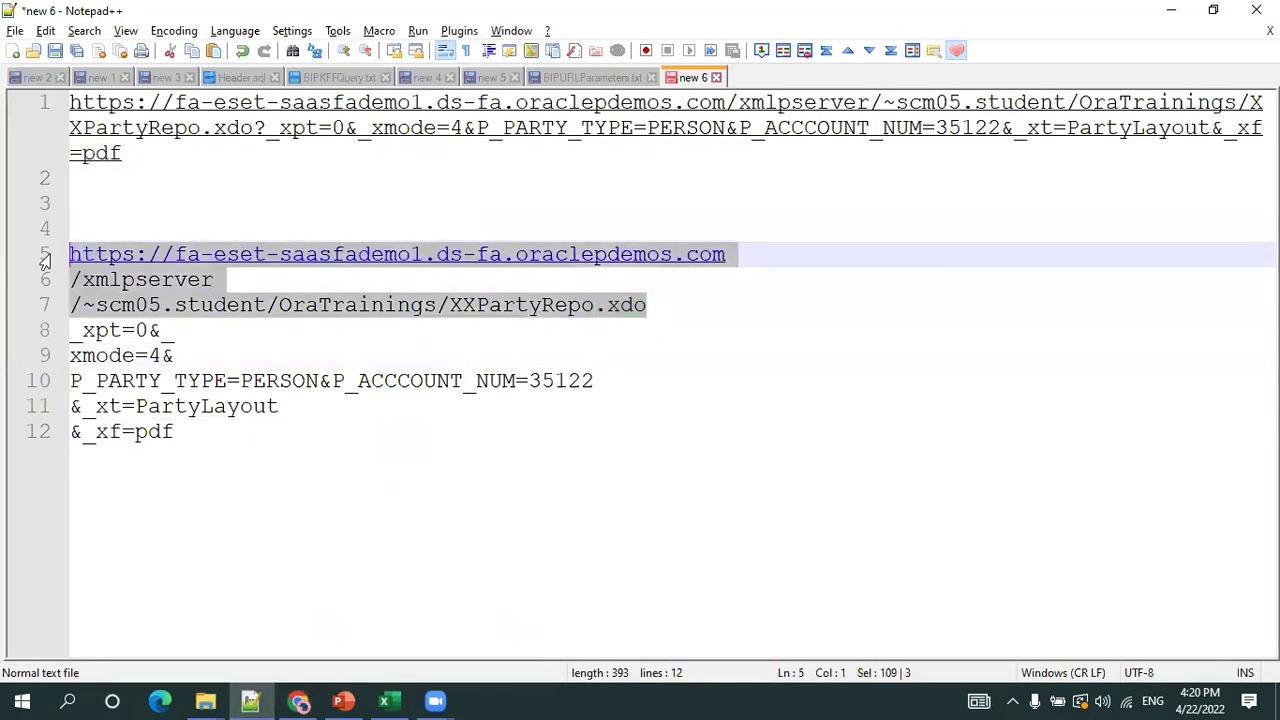
{"action": "key", "text": "alt+Tab"}
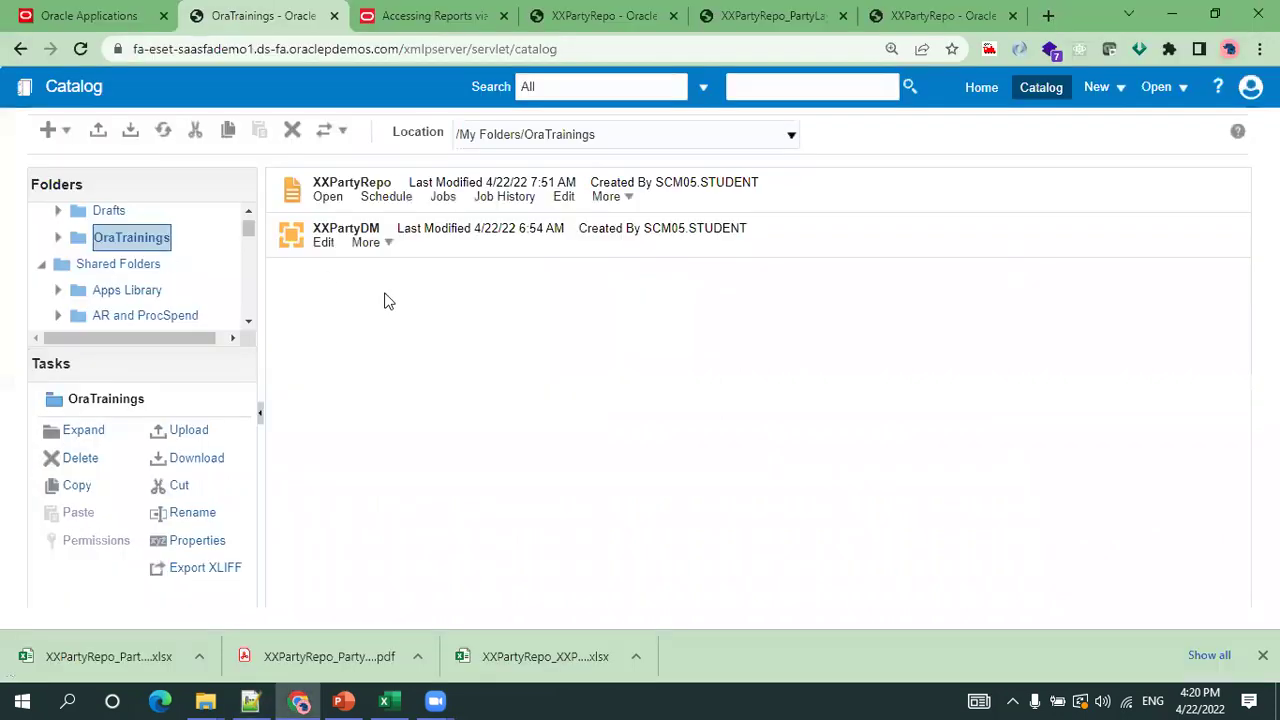
Open XXPartyRepo in the report editor from the catalog.
{"action": "left_click", "coordinate": [628, 198]}
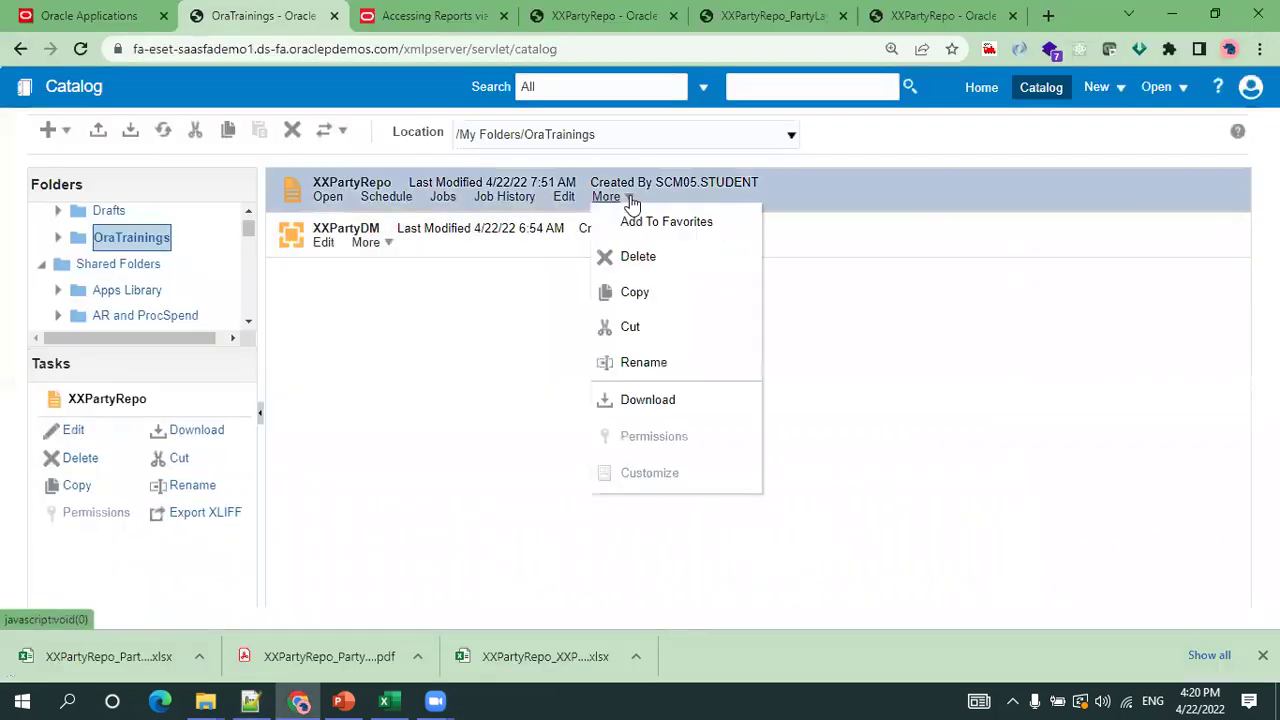
{"action": "left_click", "coordinate": [527, 421]}
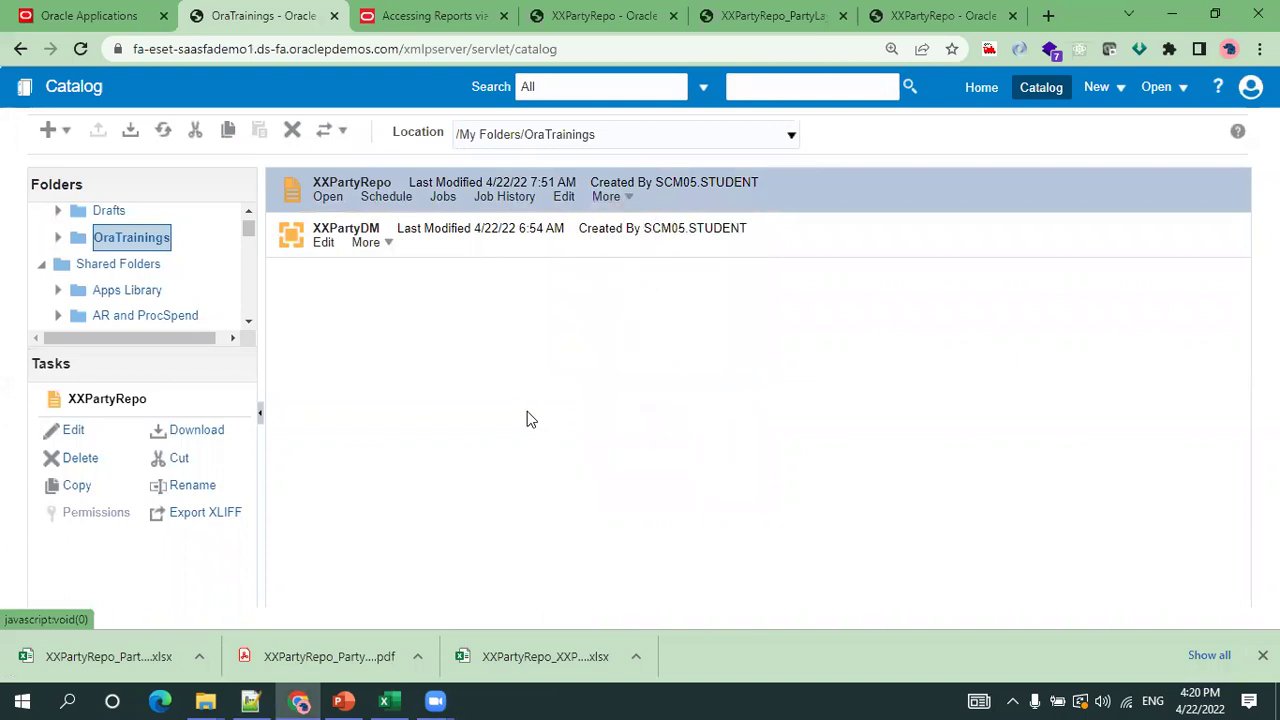
{"action": "left_click", "coordinate": [565, 197]}
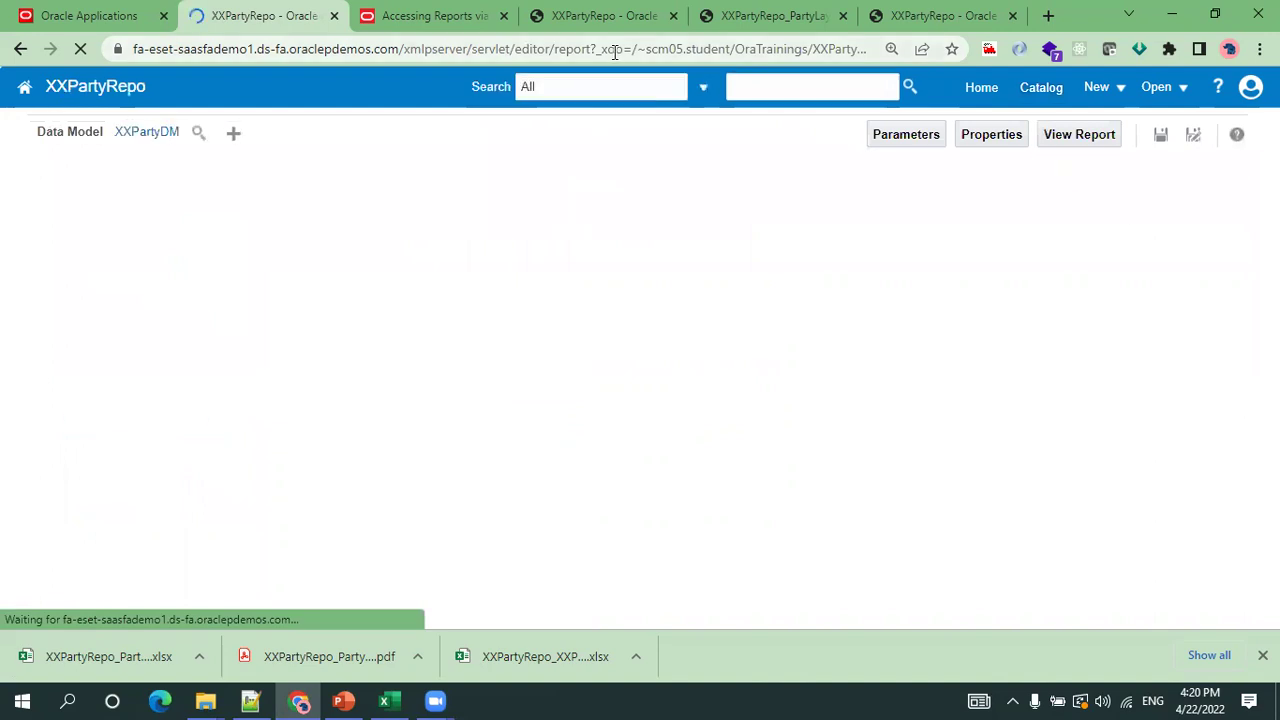
Copy the report editor's URL and paste it onto line 4 of the notes.
{"action": "left_click", "coordinate": [611, 53]}
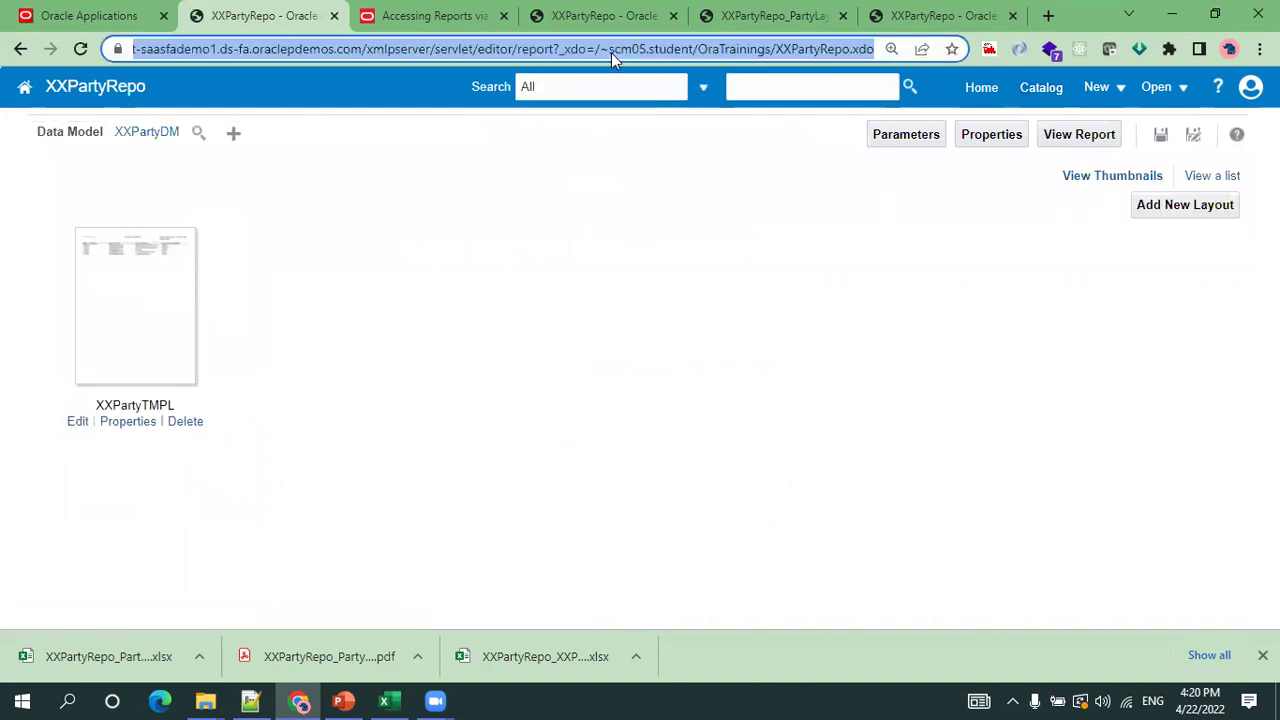
{"action": "key", "text": "alt+Tab"}
{"action": "key", "text": "Up"}
{"action": "key", "text": "Up"}
{"action": "key", "text": "Return"}
{"action": "key", "text": "Return"}
{"action": "type", "text": "https://fa-eset-saasfademo1.ds-fa.oraclepdemos.com/xmlpserver/servlet/editor/report?_xdo=%7Escm05.student/OraTrainings/XXPartyRepo.xdo"}
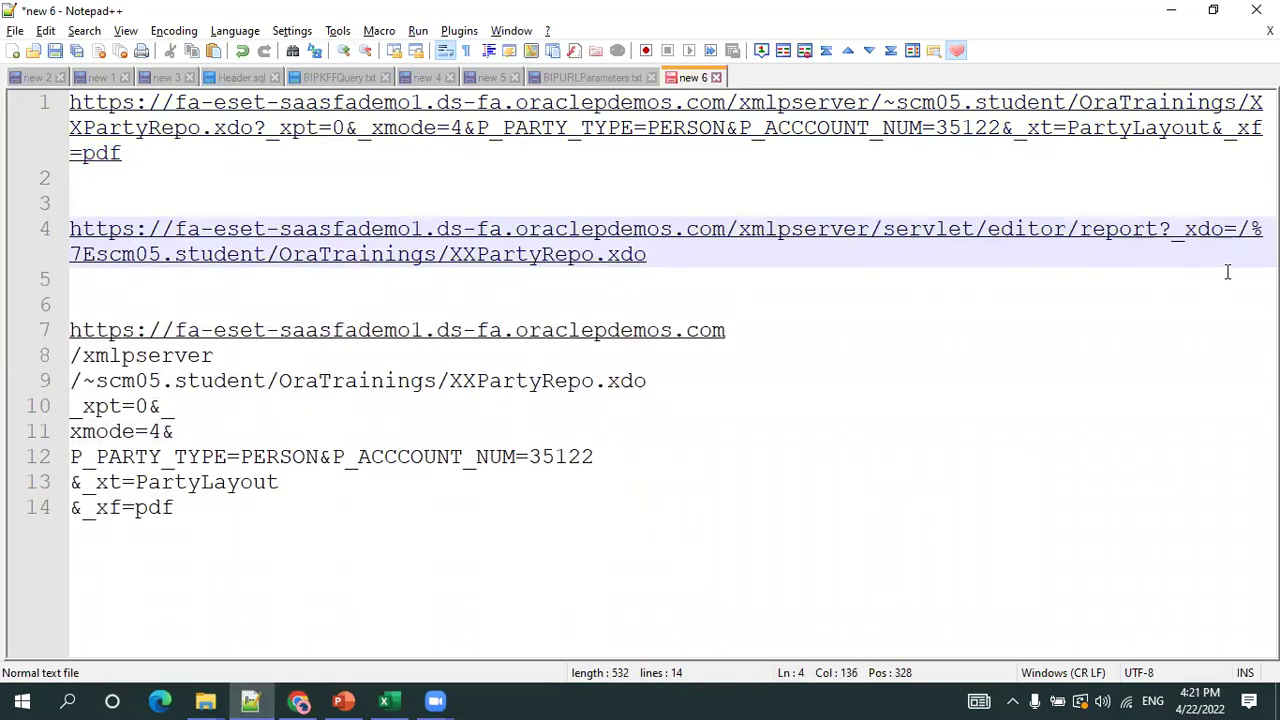
{"action": "scroll", "coordinate": [1186, 278], "scroll_direction": "down", "scroll_amount": 3, "text": "ctrl"}
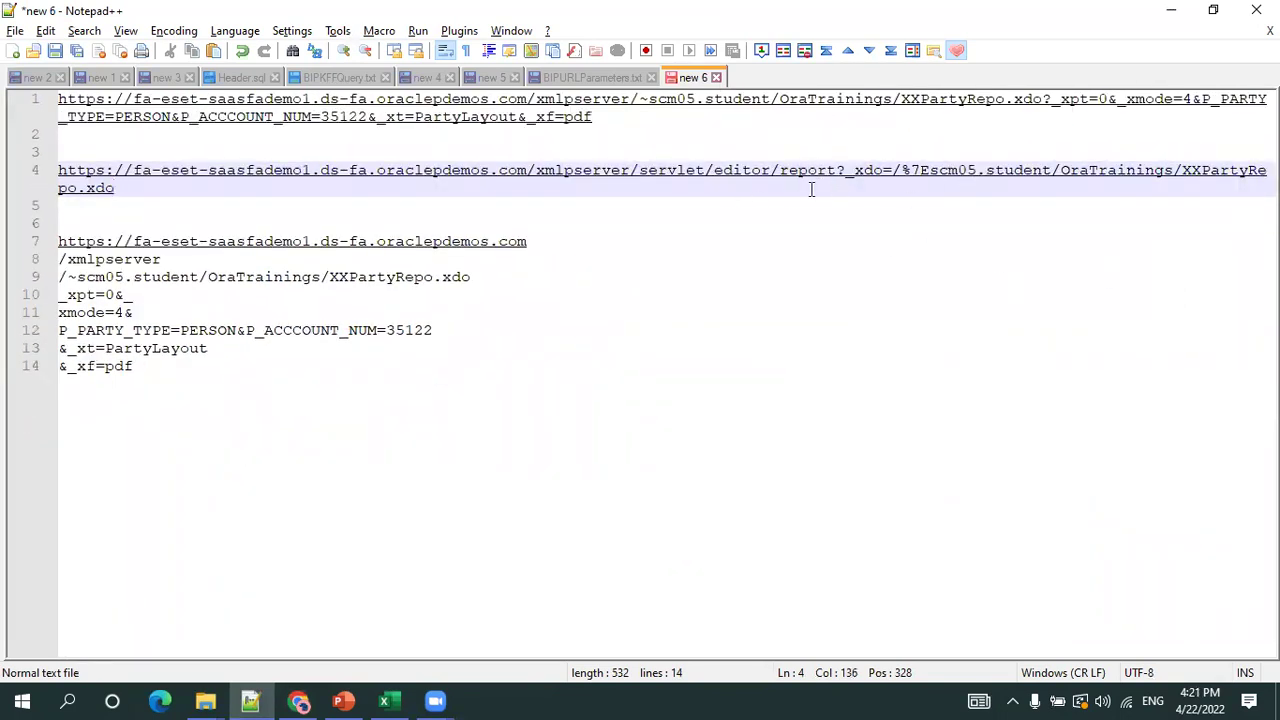
{"action": "key", "text": "alt+Tab"}
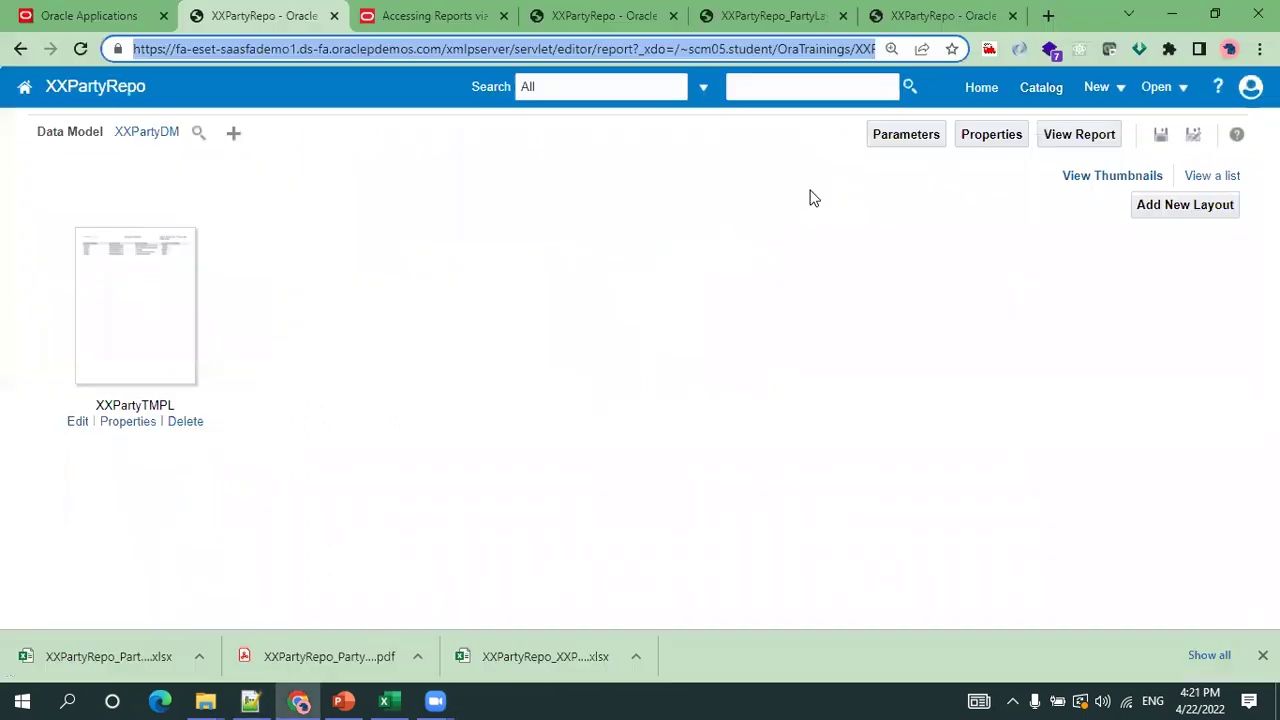
Run XXPartyRepo, replace notes line 4 with its viewer URL, and return to the catalog.
{"action": "left_click", "coordinate": [1106, 142]}
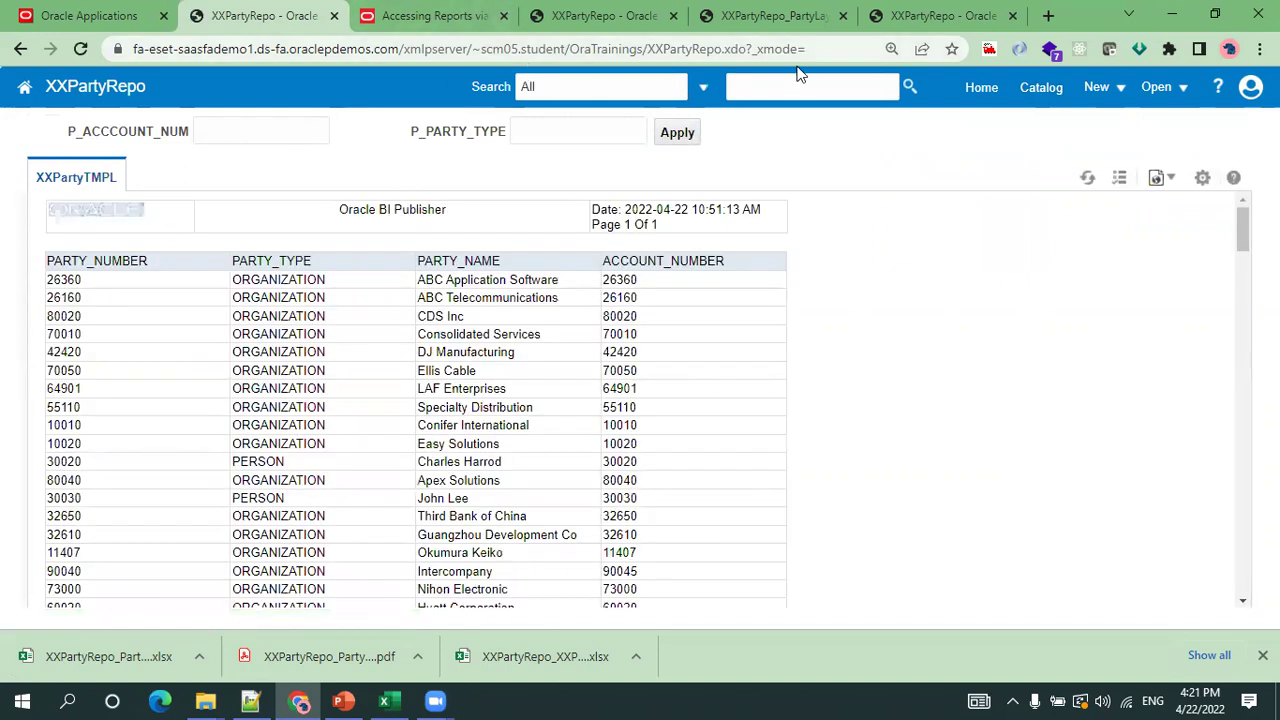
{"action": "left_click", "coordinate": [516, 48]}
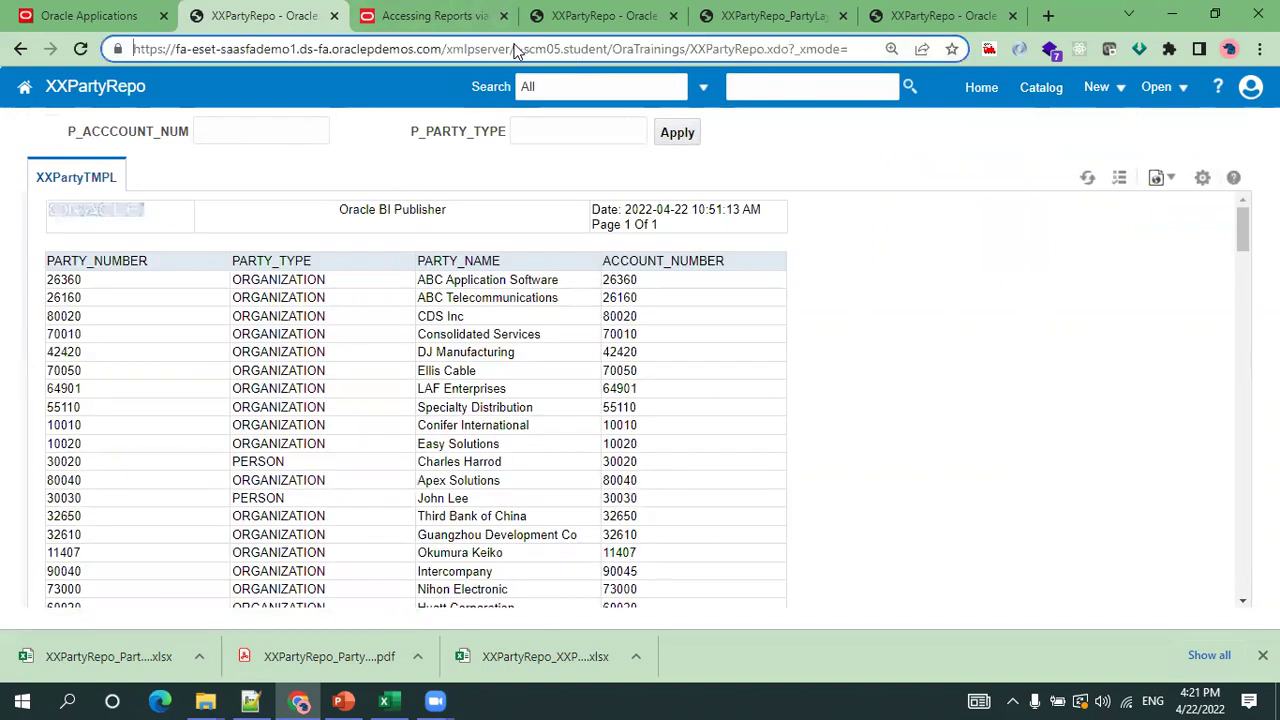
{"action": "key", "text": "alt+Tab"}
{"action": "key", "text": "shift+Up"}
{"action": "key", "text": "shift+Up"}
{"action": "key", "text": "shift+Home"}
{"action": "key", "text": "ctrl+v"}
{"action": "key", "text": "Down"}
{"action": "key", "text": "Return"}
{"action": "key", "text": "Return"}
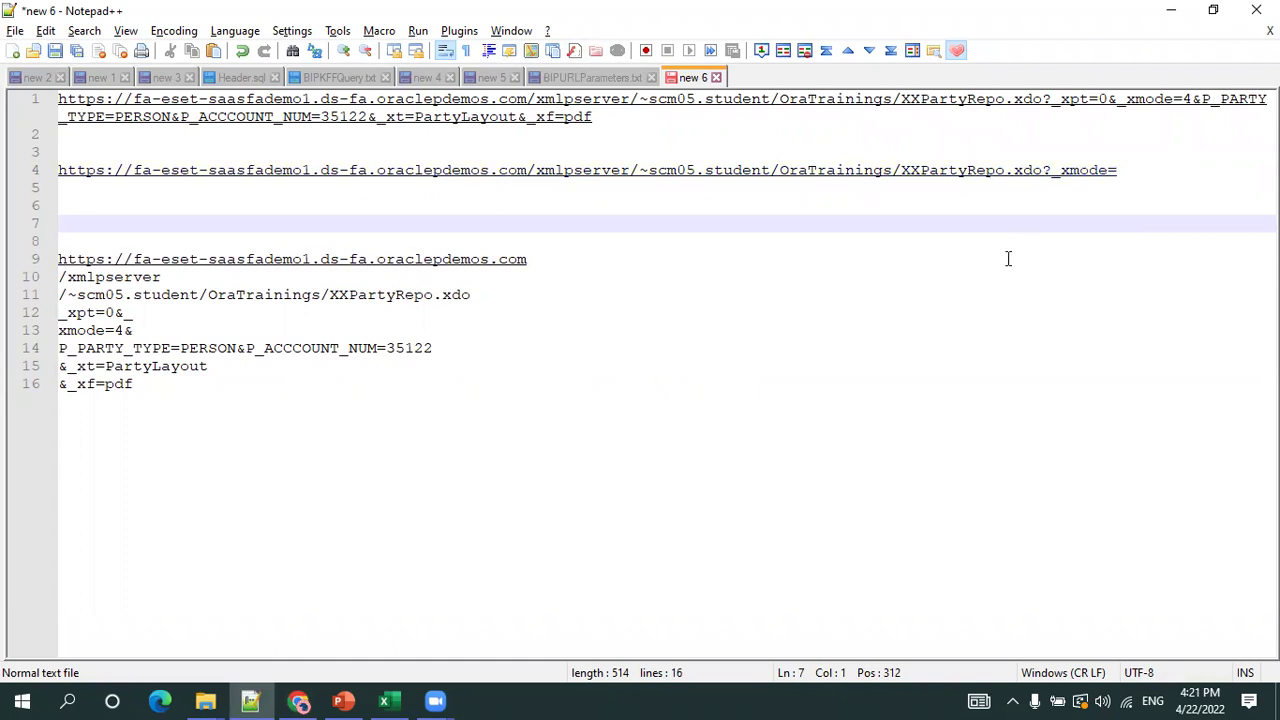
{"action": "key", "text": "alt+Tab"}
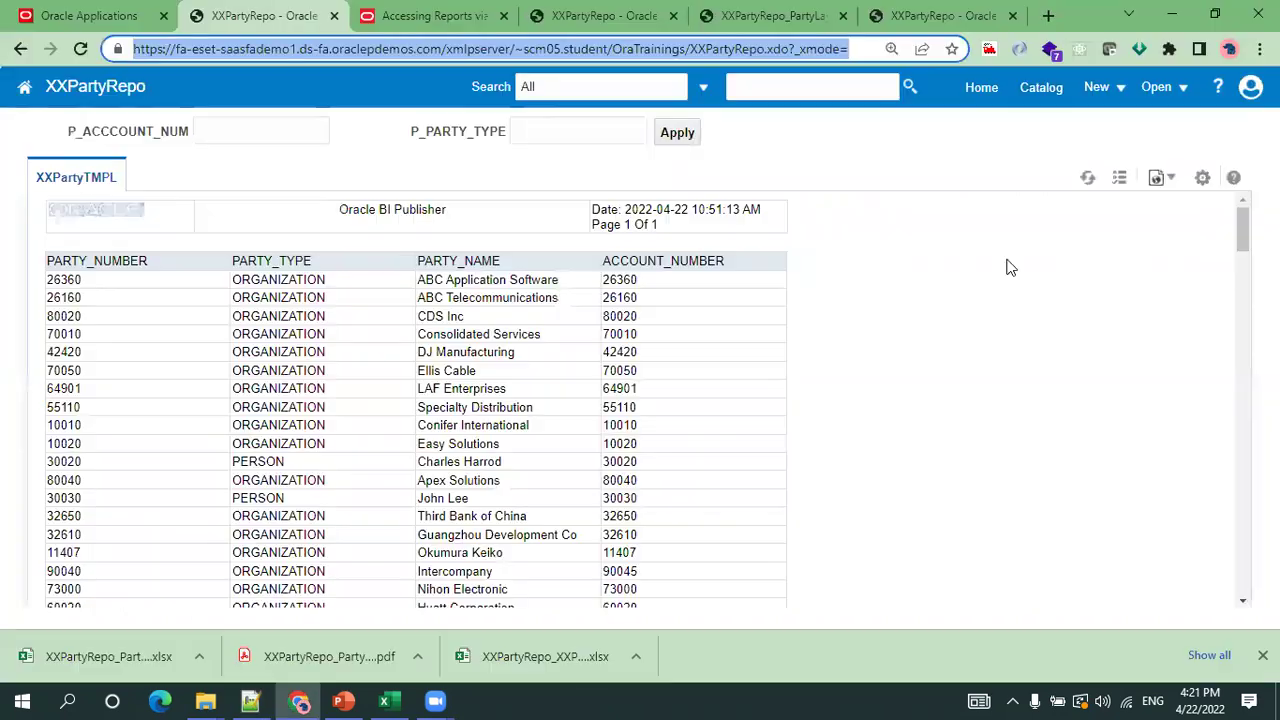
{"action": "left_click", "coordinate": [1044, 92]}
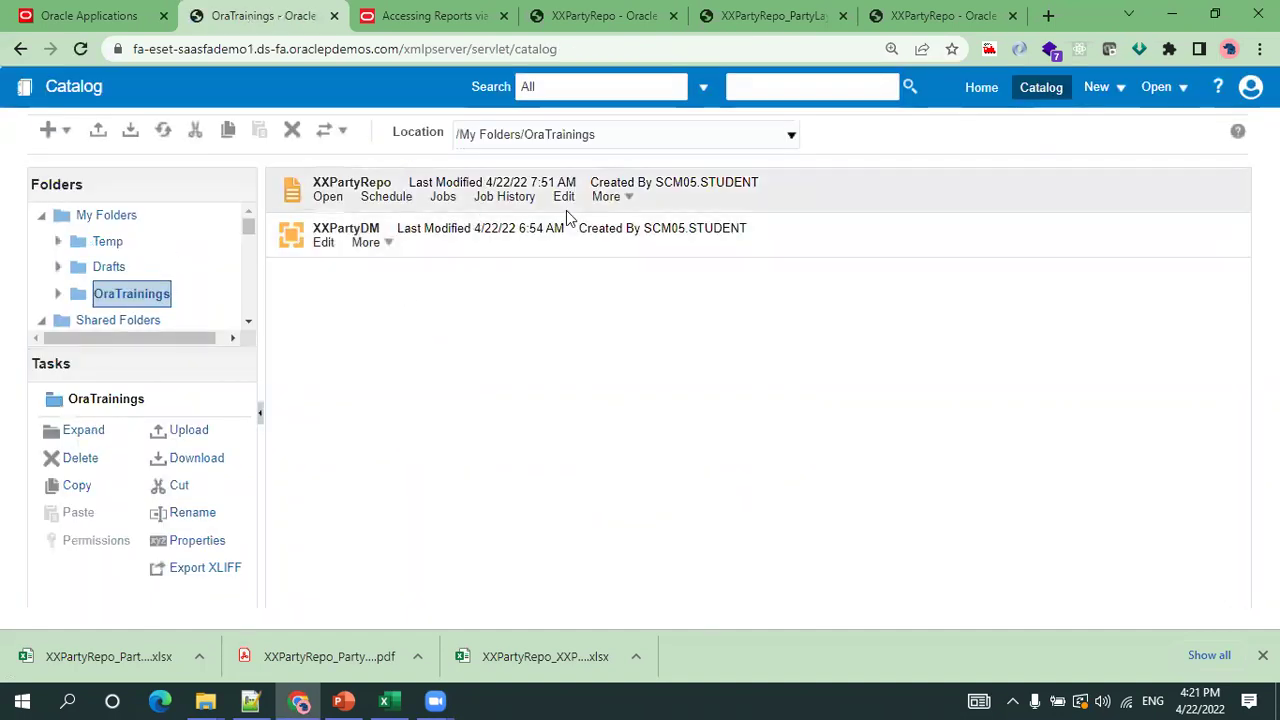
Open XXPartyRepo in the editor, run it, and return to the catalog.
{"action": "left_click", "coordinate": [564, 197]}
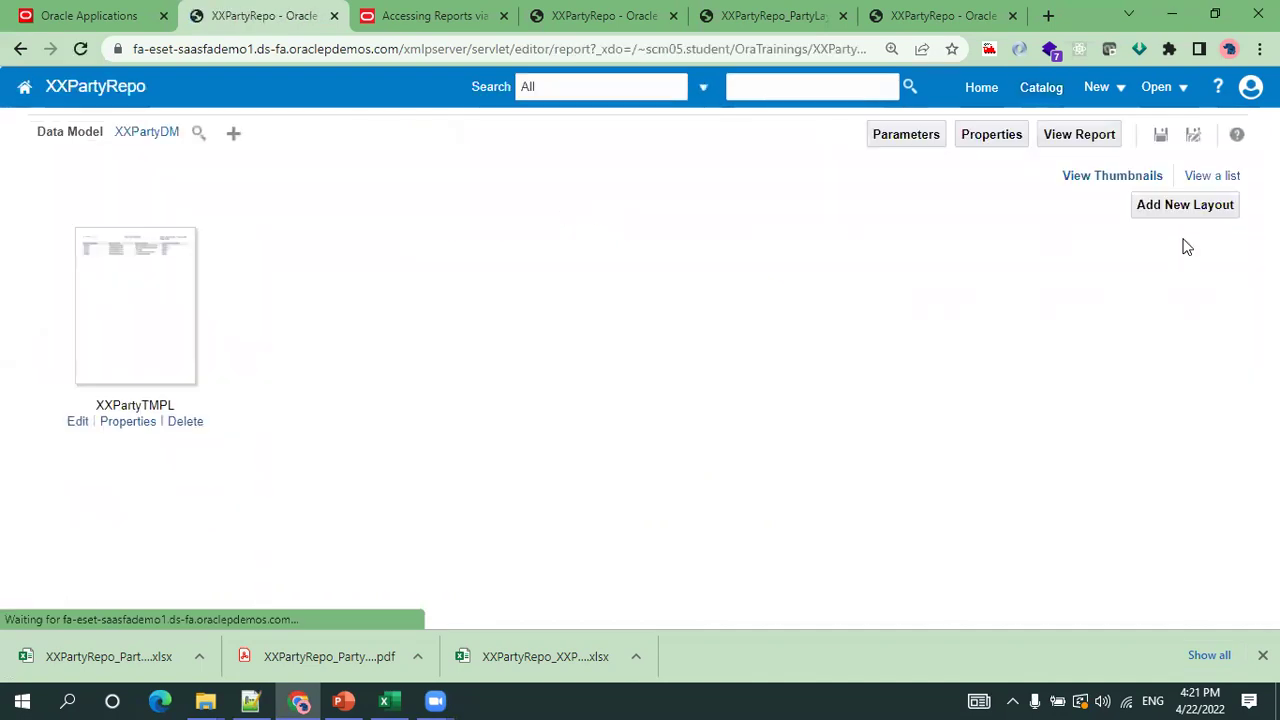
{"action": "left_click", "coordinate": [1091, 138]}
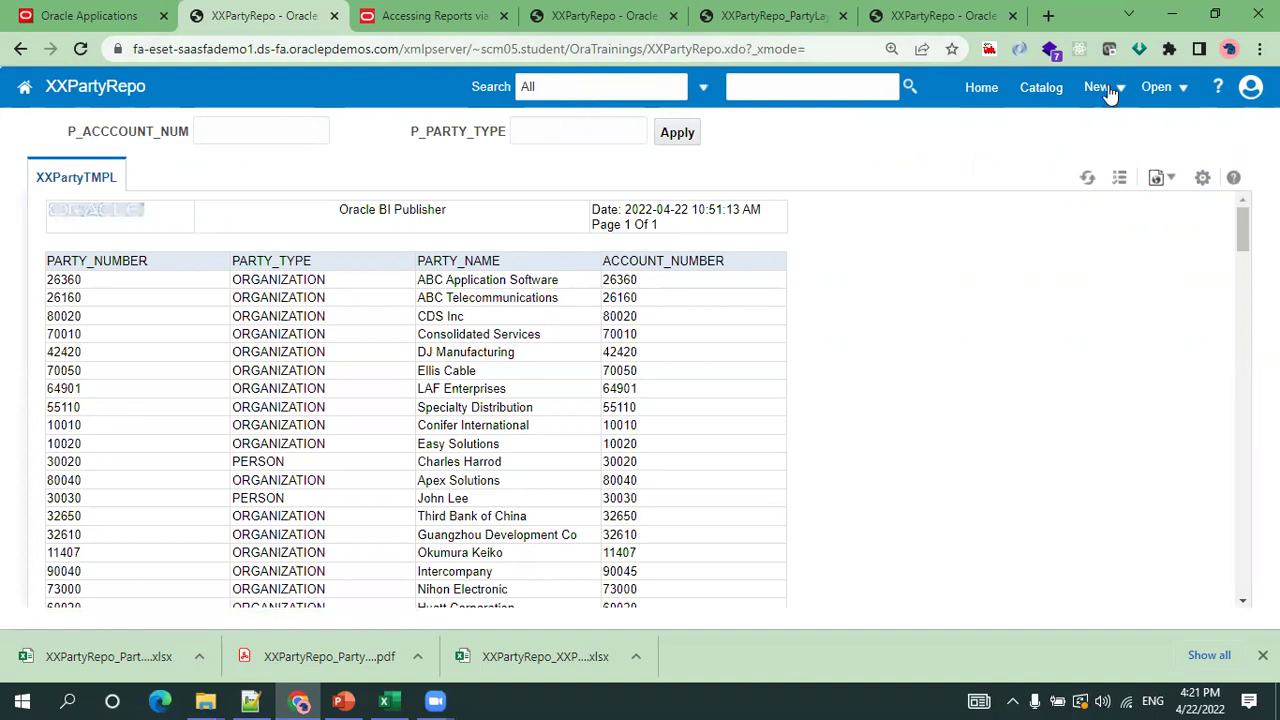
{"action": "left_click", "coordinate": [1036, 101]}
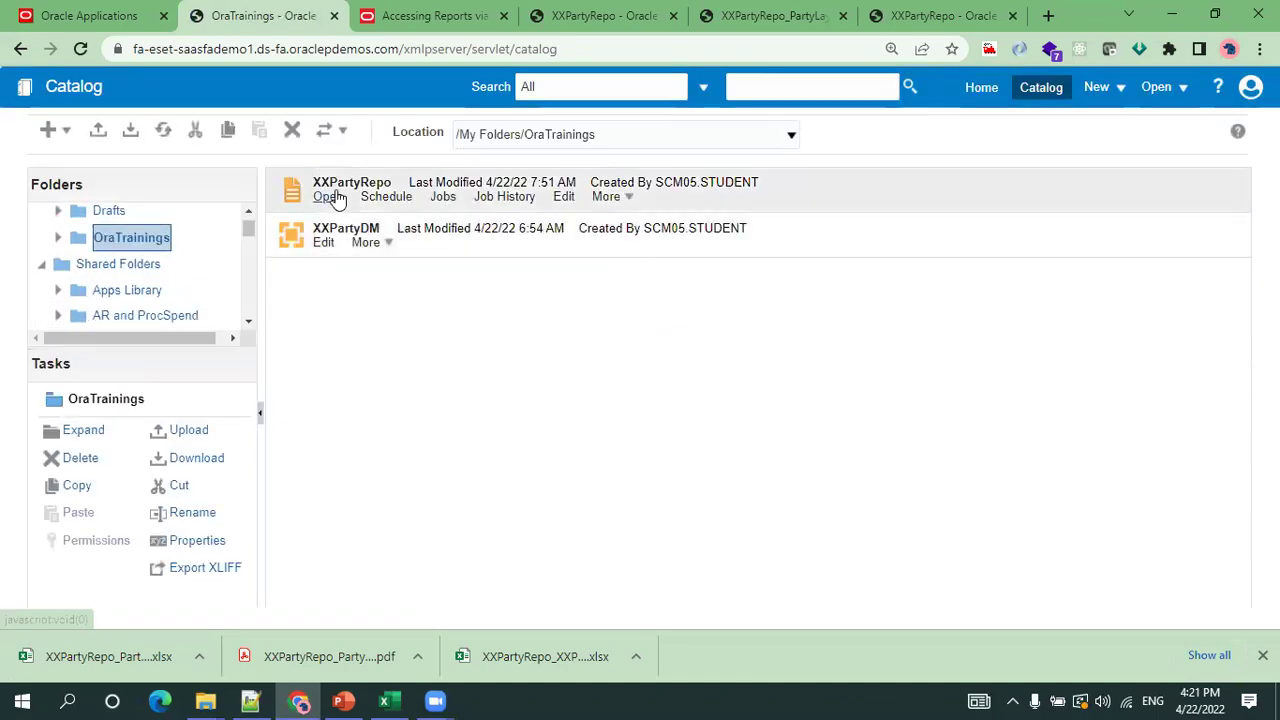
Open XXPartyRepo directly and paste its plain .xdo URL onto notes line 5.
{"action": "left_click", "coordinate": [328, 196]}
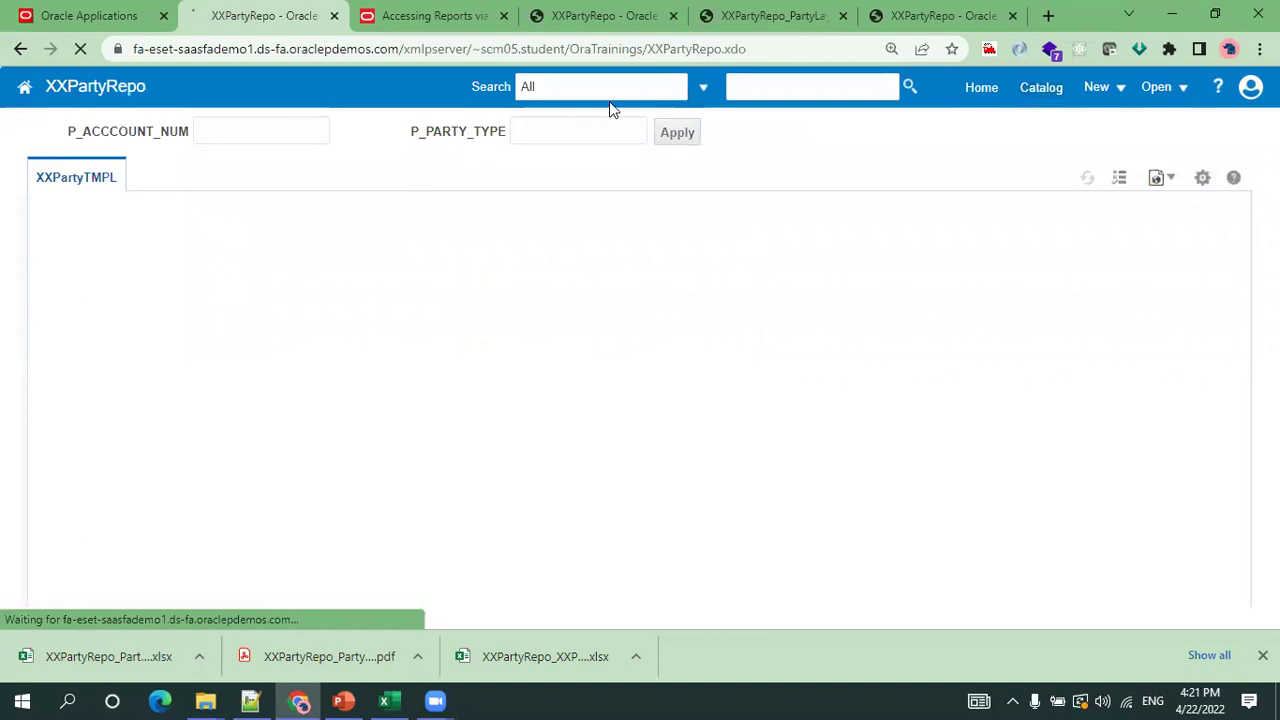
{"action": "left_click", "coordinate": [587, 49]}
{"action": "key", "text": "ctrl+c"}
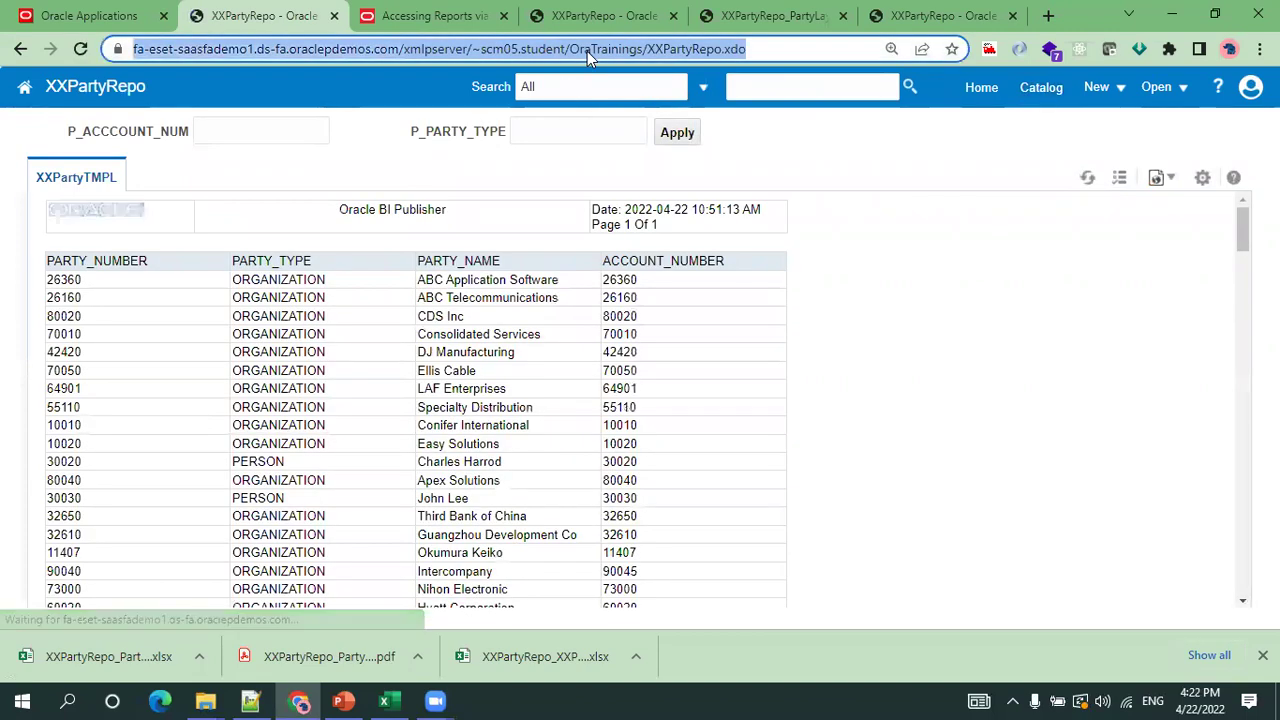
{"action": "key", "text": "alt+Tab"}
{"action": "key", "text": "ctrl+v"}
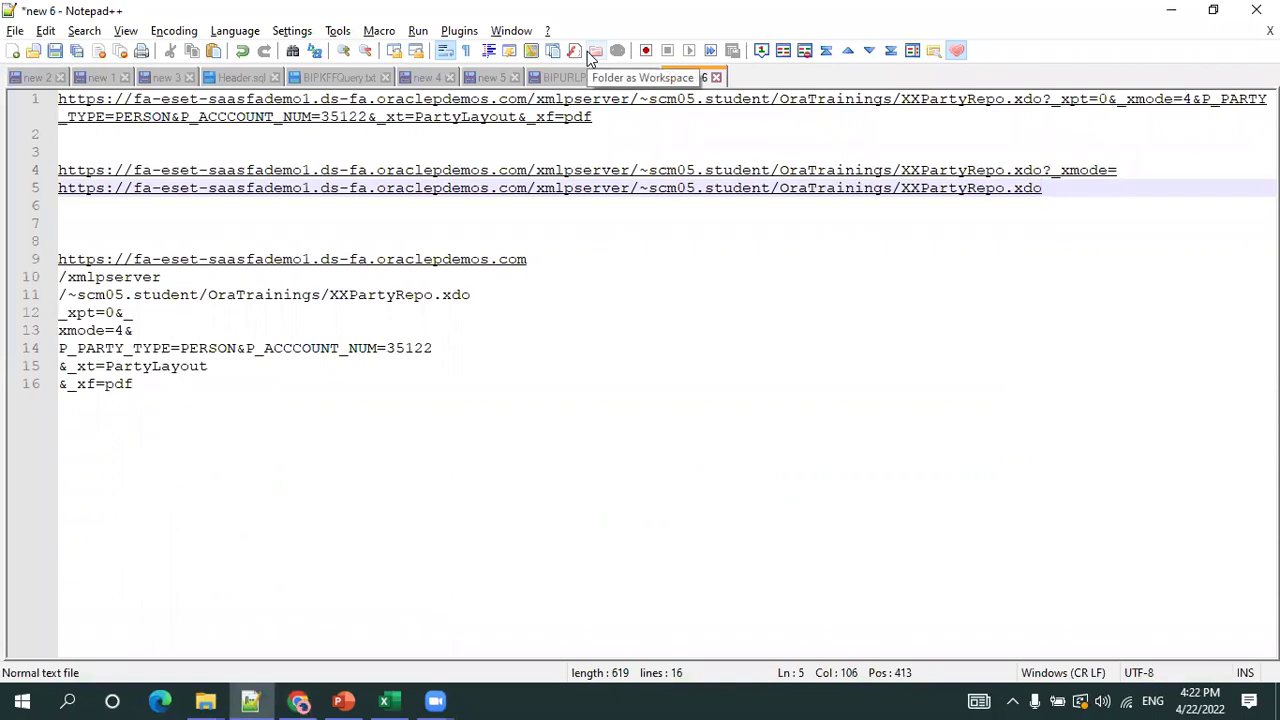
Compare the editor, viewer and direct XXPartyRepo URLs in Notepad++, then return to the report output.
{"action": "key", "text": "alt+Tab"}
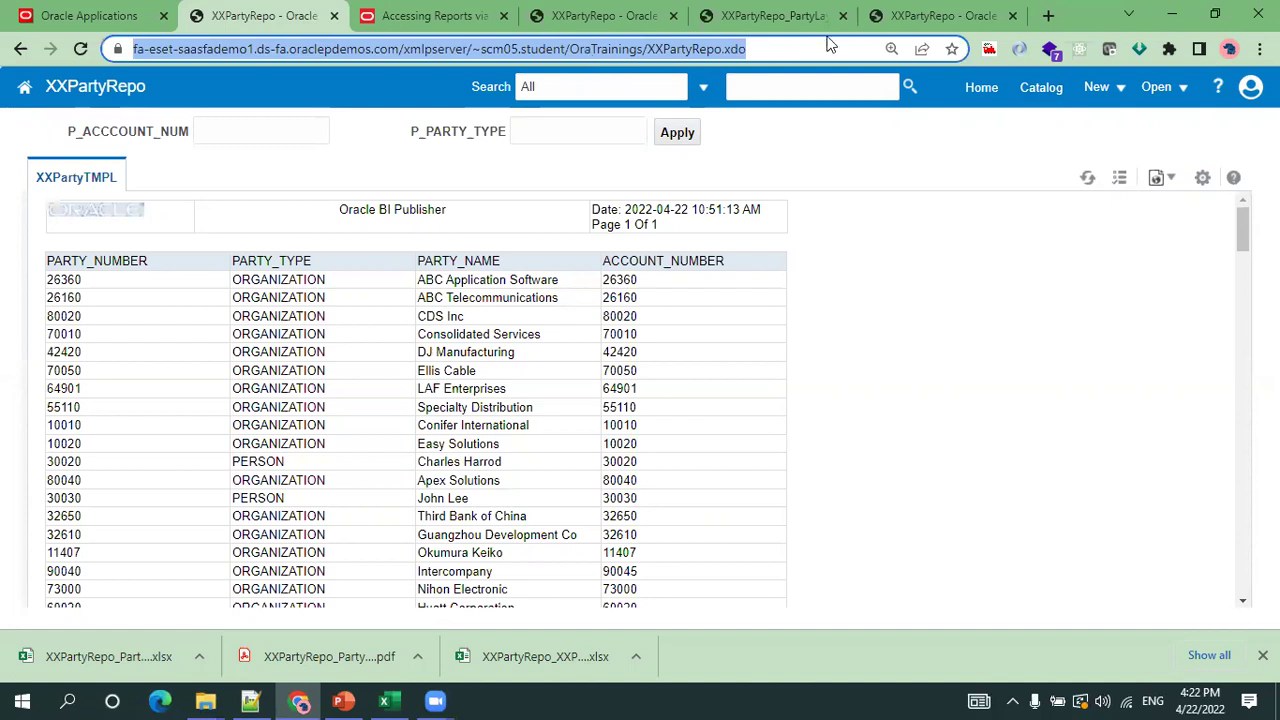
{"action": "left_click", "coordinate": [571, 534]}
{"action": "left_click", "coordinate": [250, 700]}
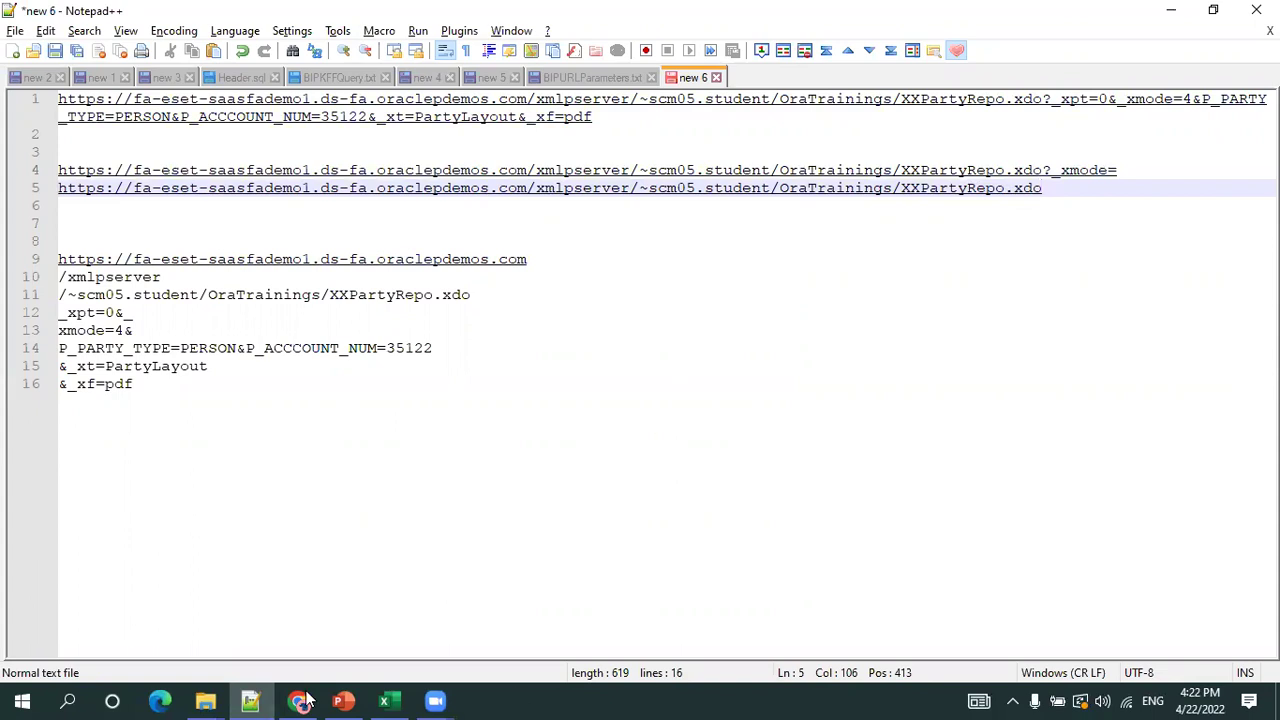
{"action": "key", "text": "alt+Tab"}
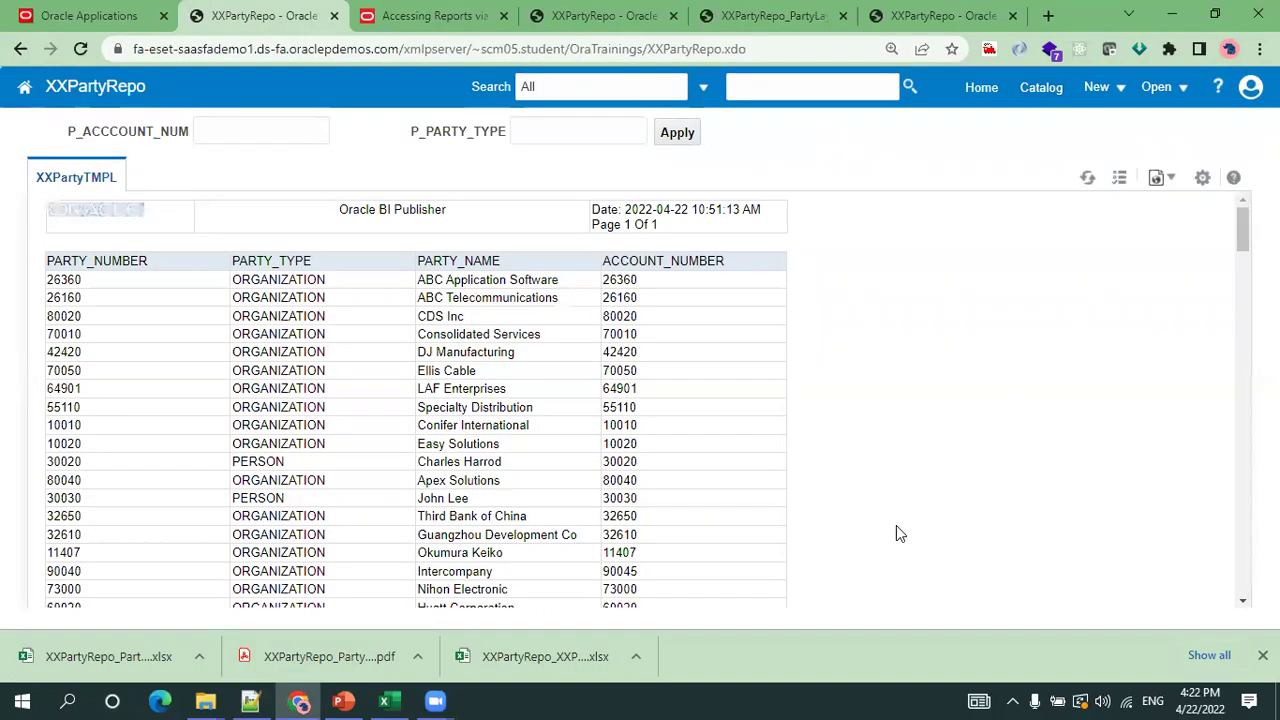